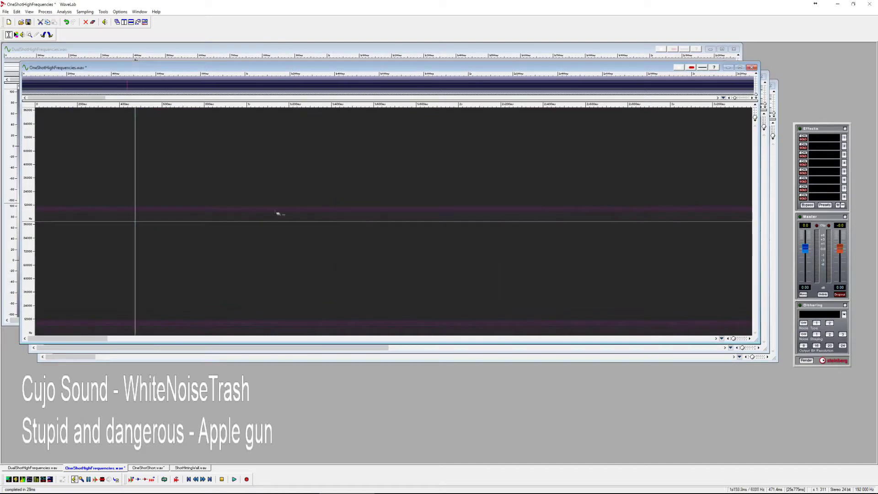
Audition the shot in OneShotHighFrequencies from just before its onset, comparing it by undoing and redoing the last edit
left_click_drag(143, 201, 146, 201)
key("space")
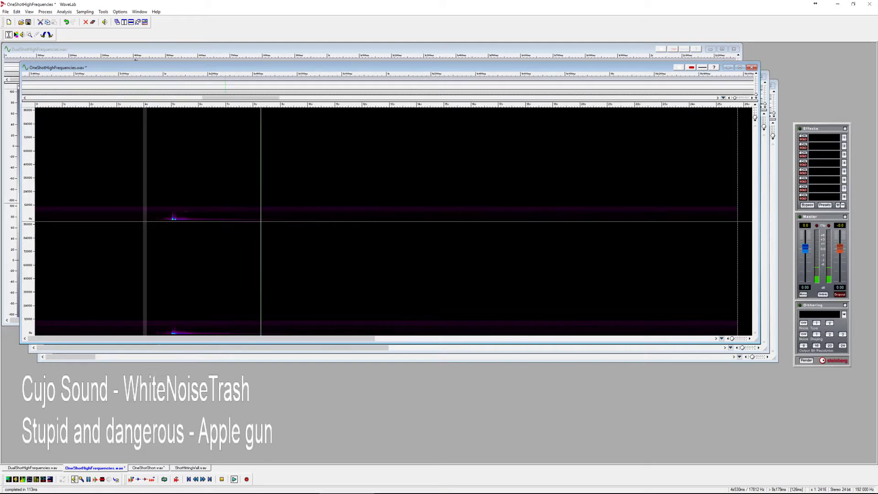
key("space")
left_click(155, 192)
key("space")
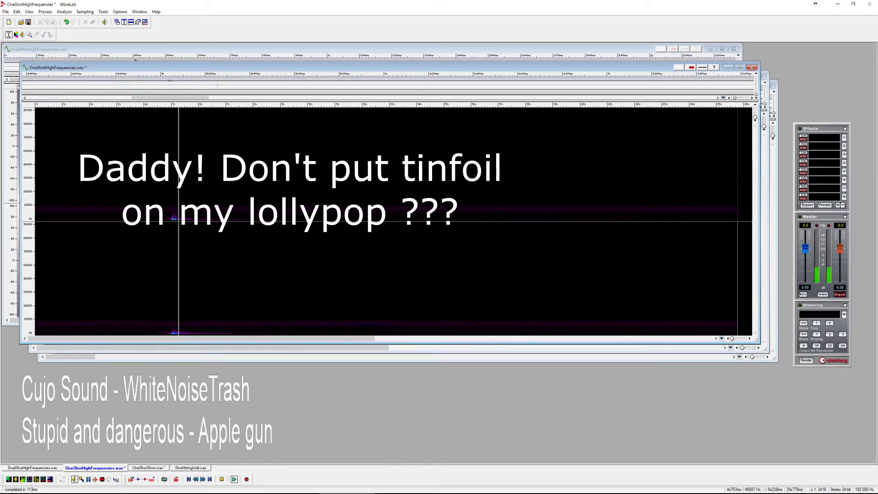
key("ctrl+z")
key("ctrl+y")
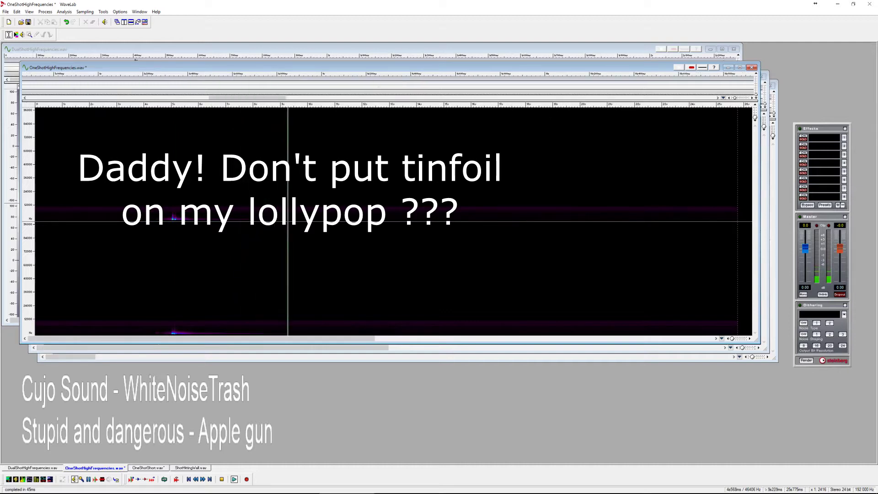
key("space")
left_click(163, 180)
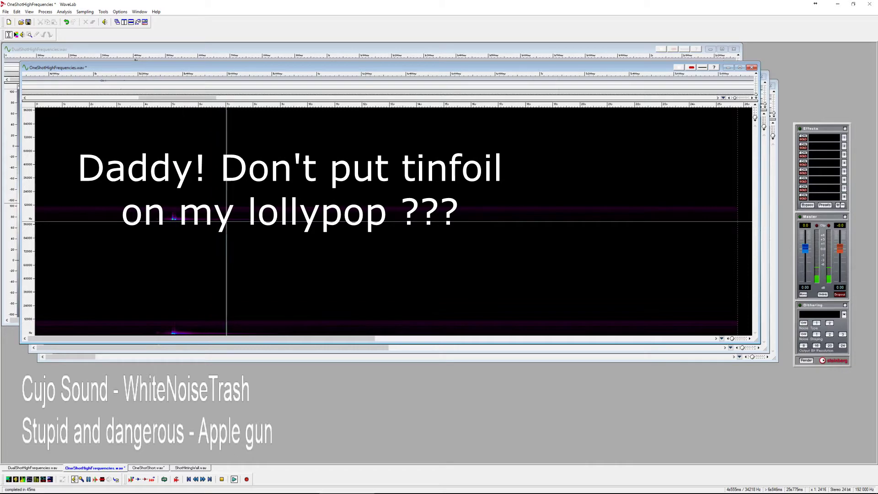
key("space")
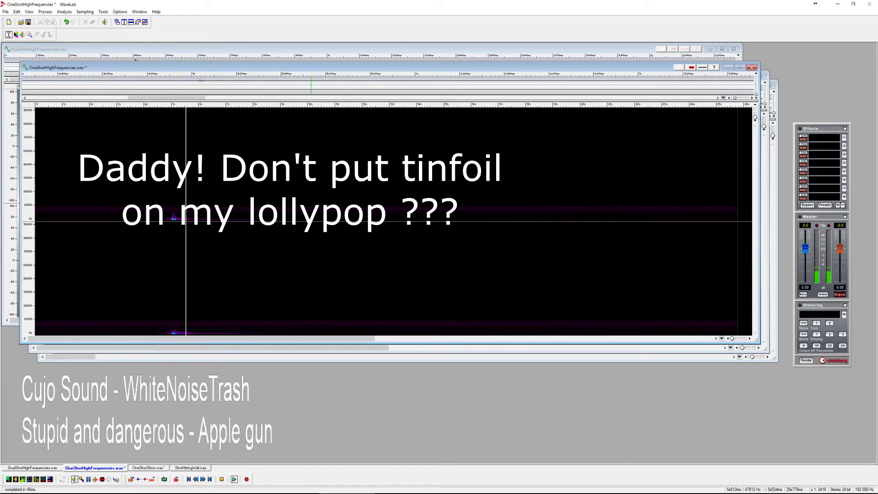
Save OneShotHighFrequencies as OneShotPitchedDown with the wave sample rate set to 48 000 Hz
key("ctrl+shift+s")
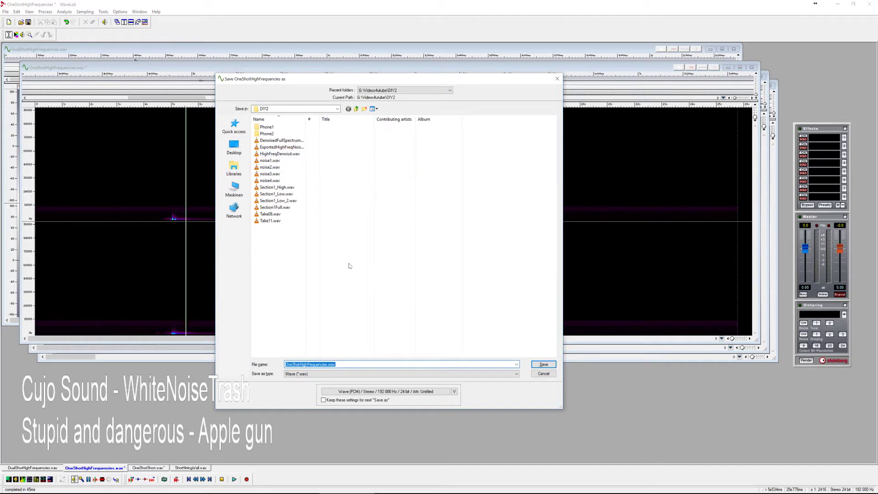
type("OneShotPitchedDown")
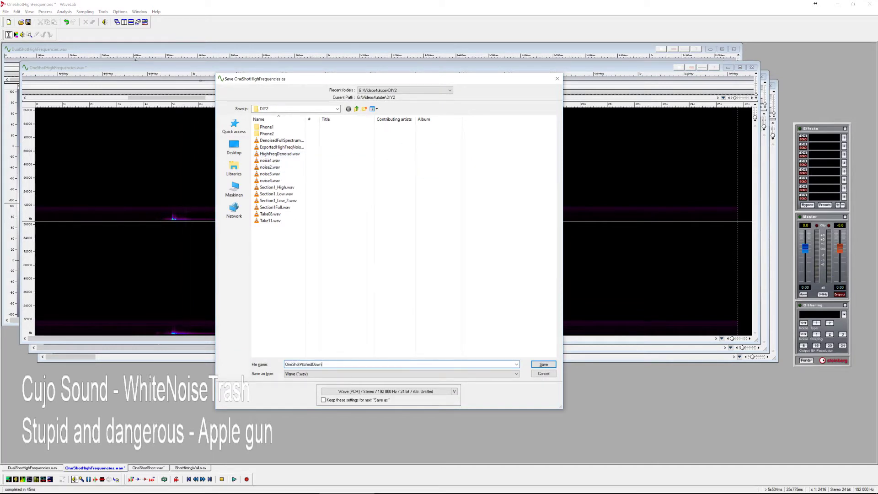
left_click(385, 391)
left_click(457, 251)
left_click(430, 310)
left_click(421, 300)
key("Return")
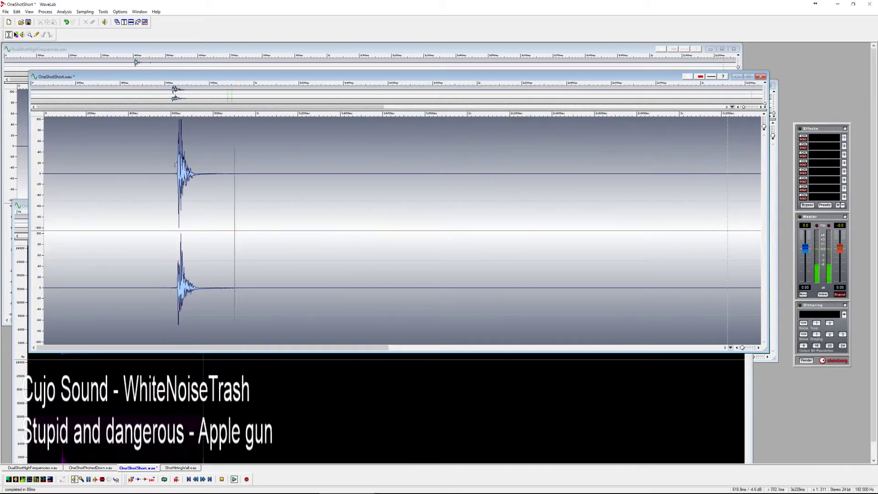
Save OneShotShort as OneShotShort_LowSR with the wave sample rate set to 48 000 Hz
key("ctrl+shift+s")
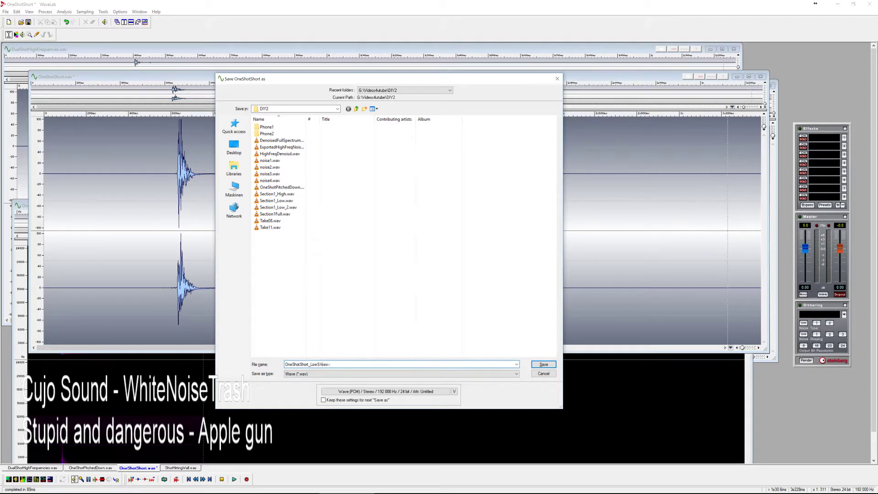
left_click(386, 391)
left_click(457, 250)
left_click(436, 279)
left_click(418, 300)
left_click(545, 363)
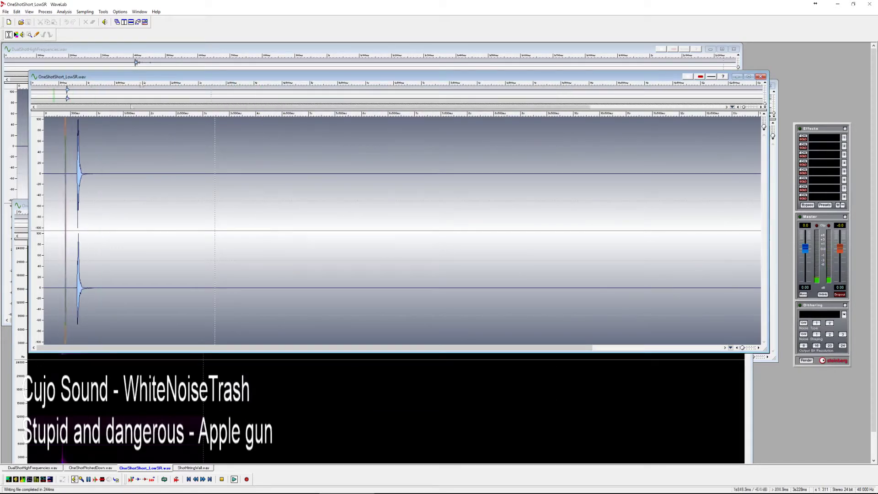
Play back the shot in OneShotShort_LowSR and apply Pitch Bend to the file
double_click(154, 201)
key("ctrl+Up")
key("space")
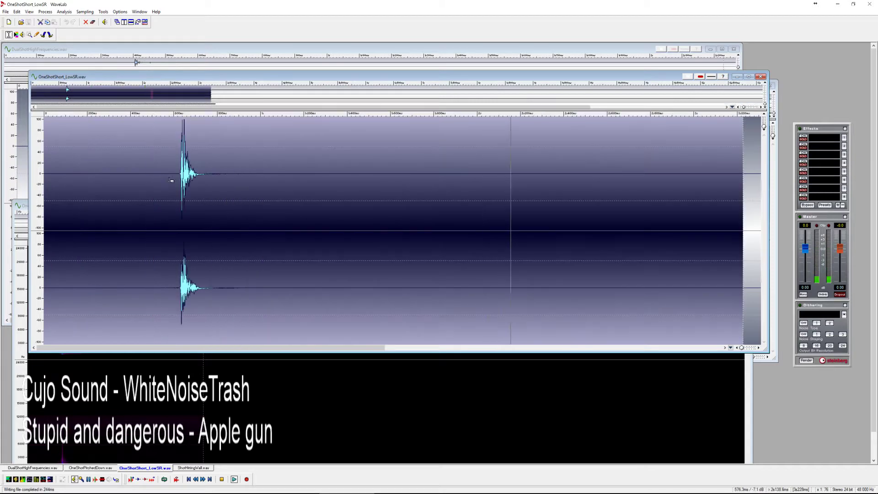
left_click(162, 182)
key("space")
key("space")
left_click(178, 397)
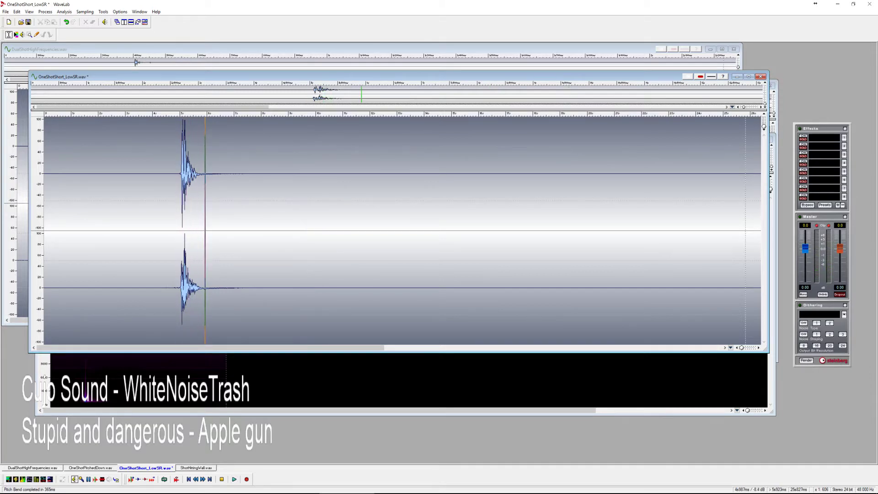
Time-stretch the entire OneShotShort_LowSR file to 50 % at Best (very slow) quality with pitch preserved
key("ctrl+a")
type("1")
left_click(345, 296)
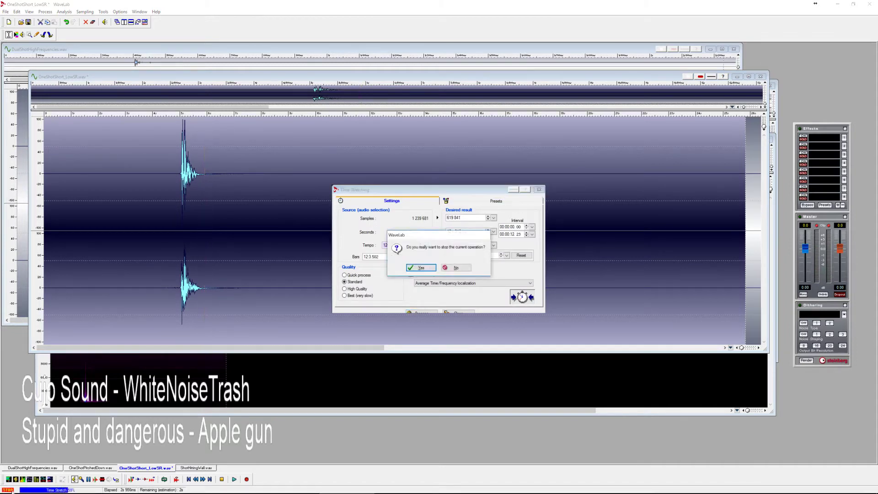
left_click(421, 313)
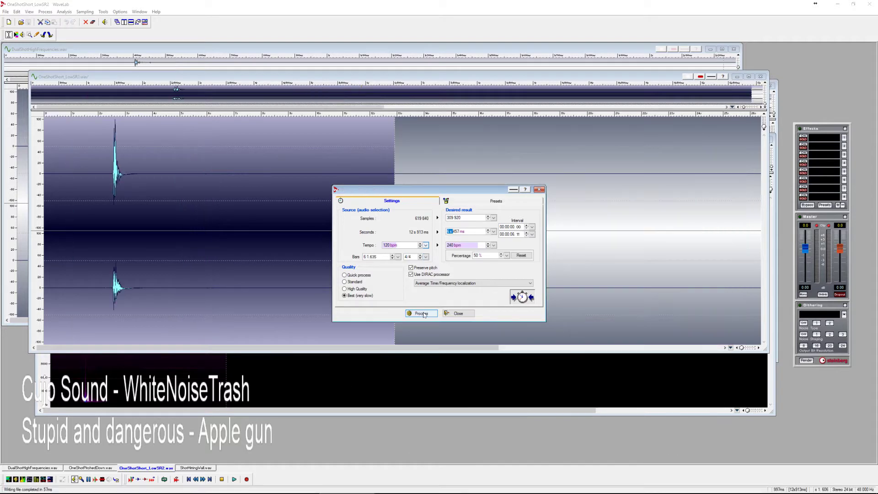
Time-stretch OneShotShort_LowSR2 to 6 s 457 ms at Best (very slow) quality and play back the shot
left_click(424, 314)
left_click(115, 188)
key("space")
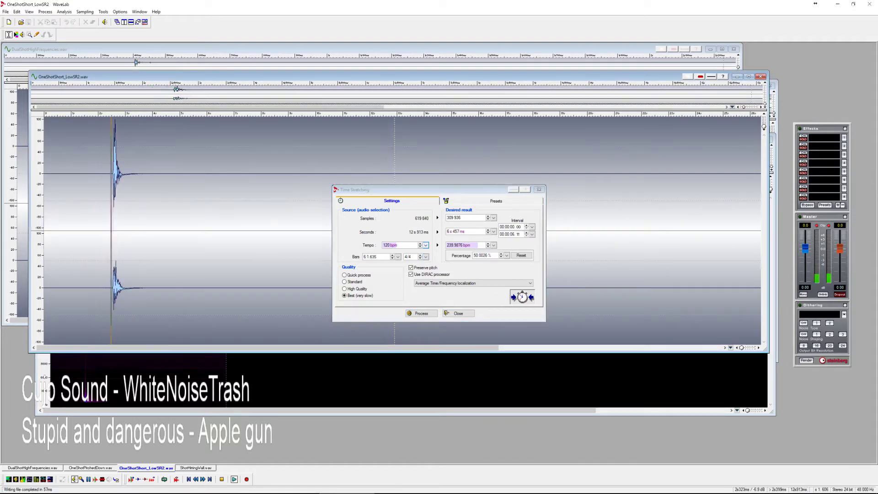
left_click(420, 314)
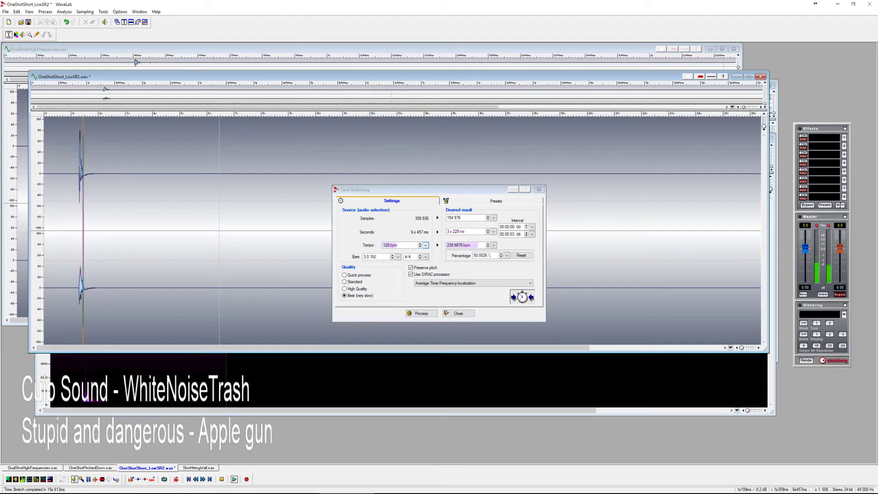
key("space")
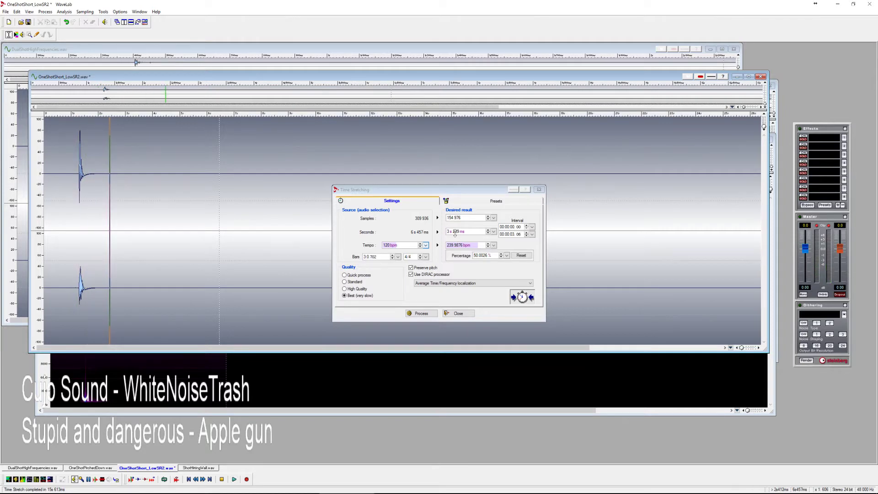
Fine-tune the Time Stretching target length, trying 3 s 244 ms and settling on 3 s 229 ms (154 992 samples)
left_click(456, 231)
double_click(457, 232)
left_click(456, 229)
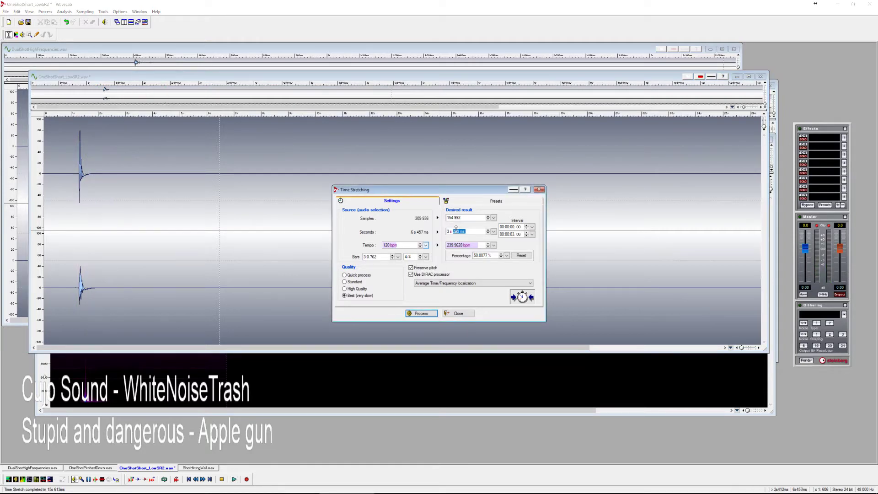
left_click(456, 234)
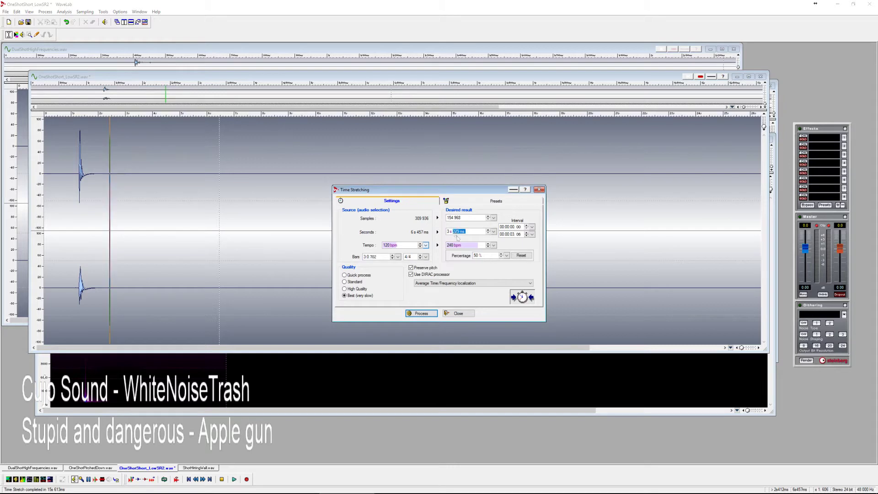
type("244")
key("Return")
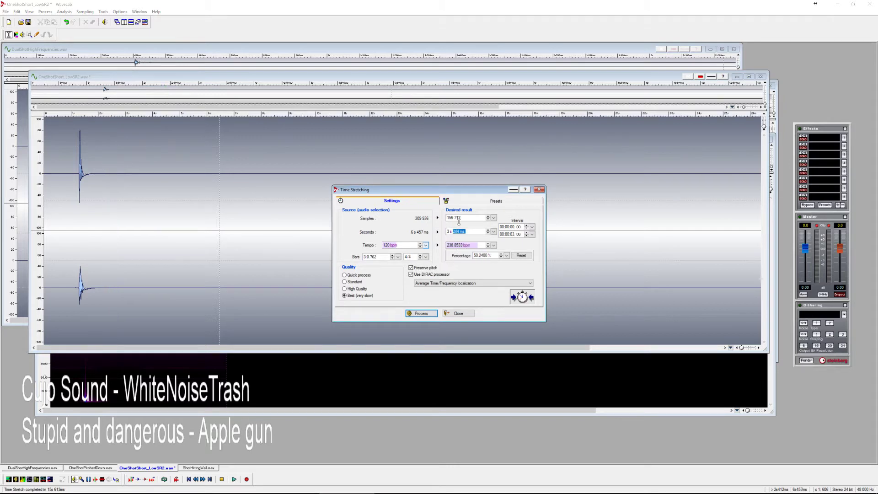
left_click(220, 235)
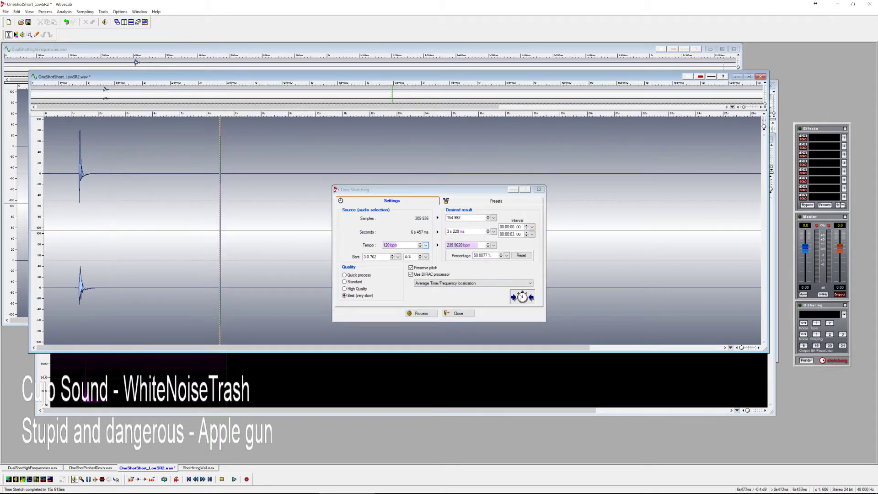
Play back the shot in OneShotShort_LowSR2 from just before its onset and save the file as OneShotShort_LowSR3
double_click(83, 204)
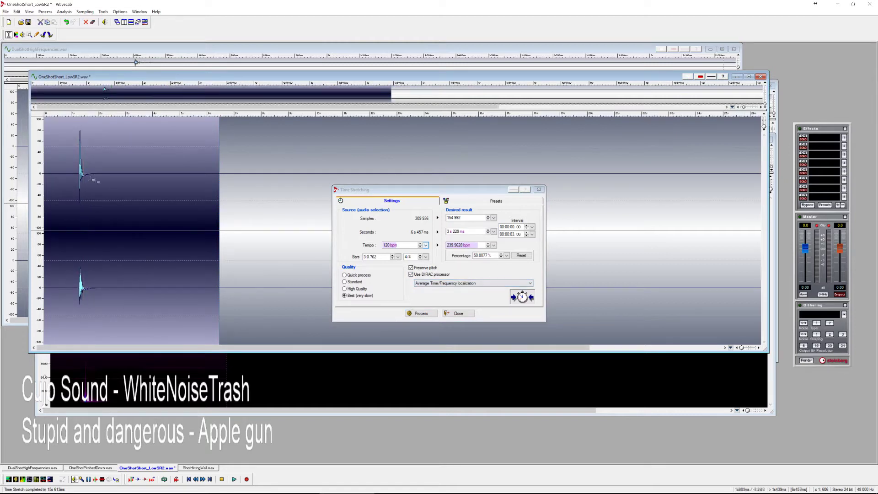
left_click(75, 178)
key("space")
key("space")
key("ctrl+shift+s")
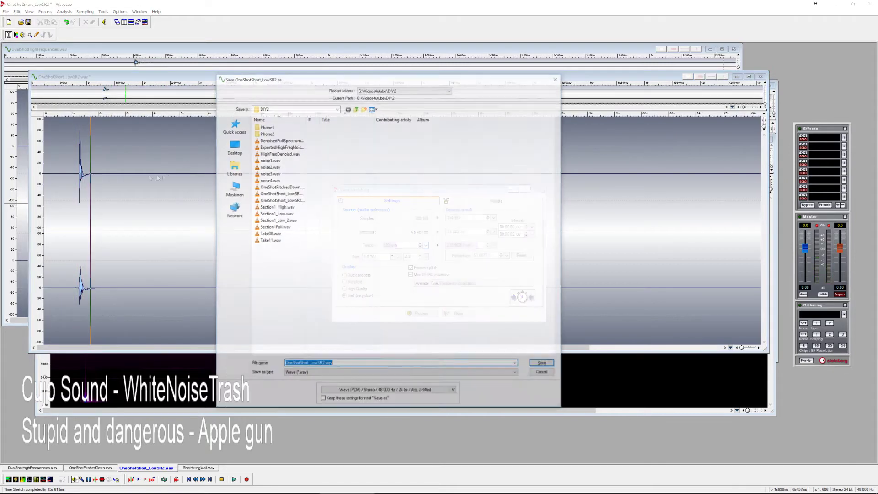
type("OneShotShort_LowSR3")
key("Return")
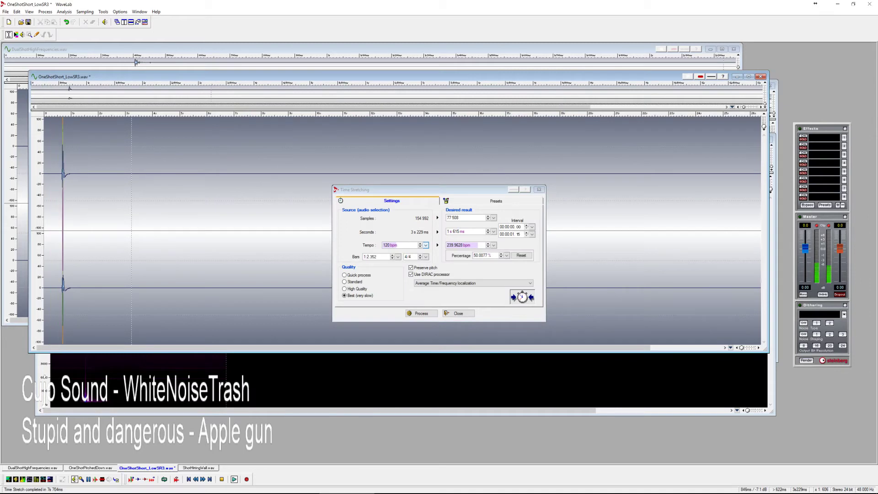
Finish auditioning the time-stretched OneShotShort_LowSR3 and save it as OneShotShort_LowSR4
key("space")
key("ctrl+shift+s")
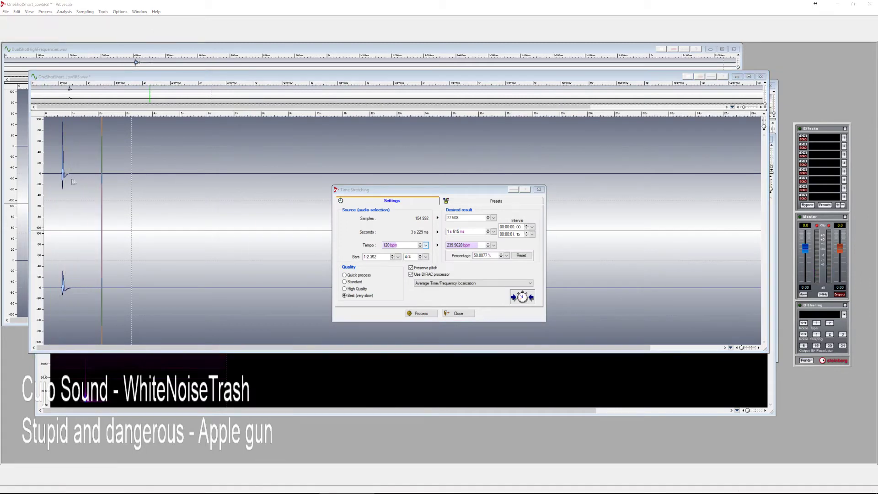
key("ctrl+shift+s")
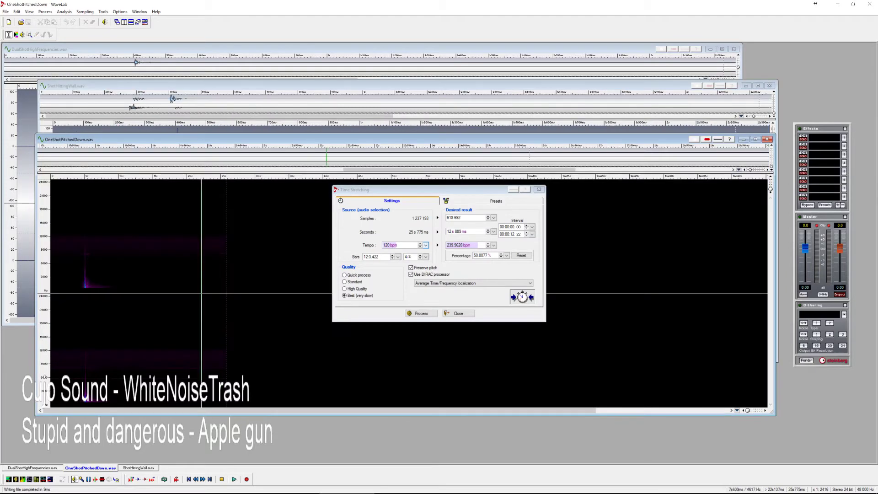
Play back the shot in OneShotPitchedDown and select the whole file
key("space")
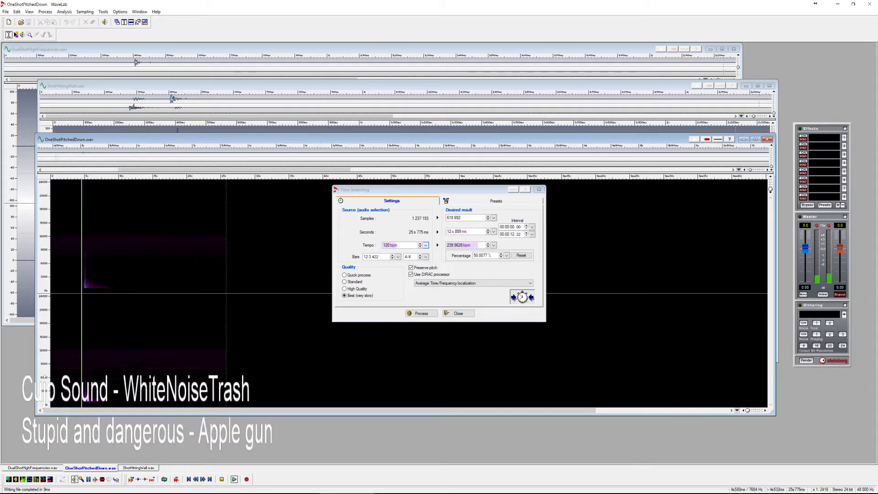
key("space")
double_click(120, 256)
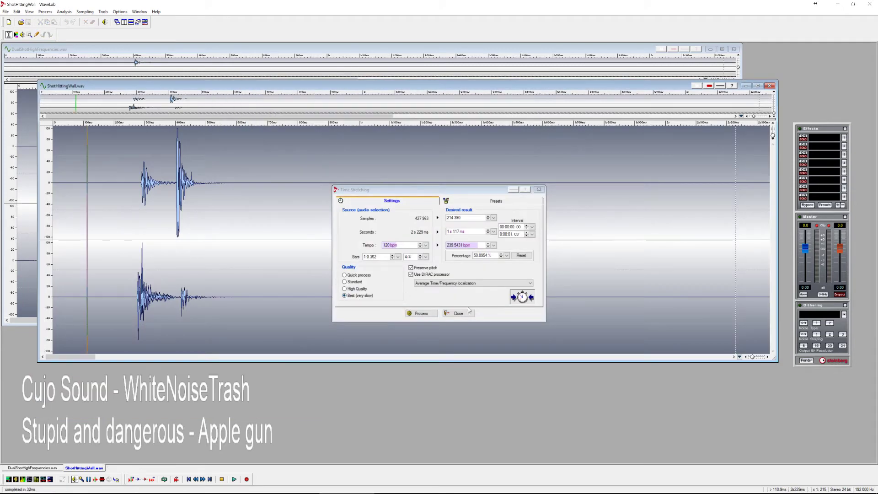
Close Time Stretching and audition ShotHittingWall from just before the first impact
left_click(469, 312)
key("space")
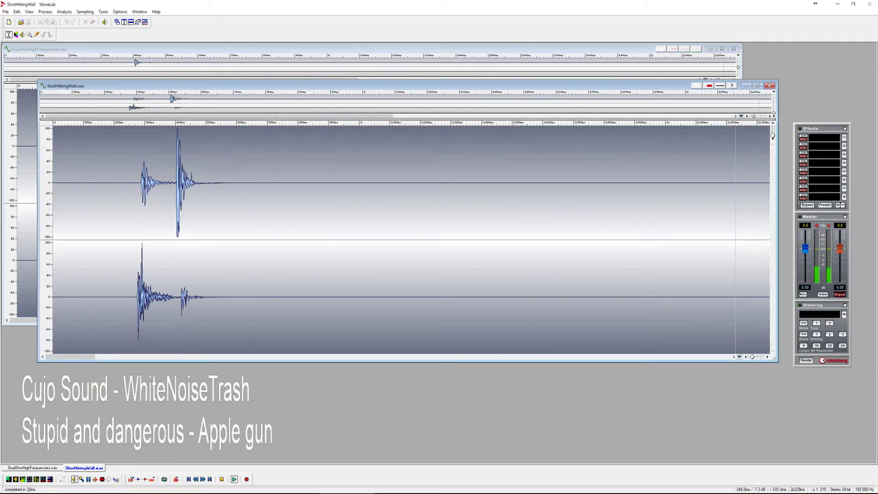
left_click_drag(114, 209, 117, 209)
key("space")
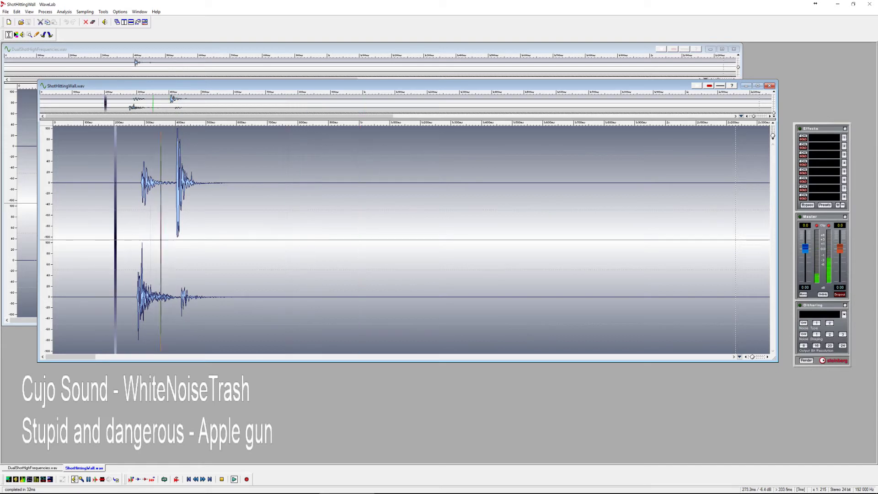
key("space")
left_click(116, 209)
key("space")
key("space")
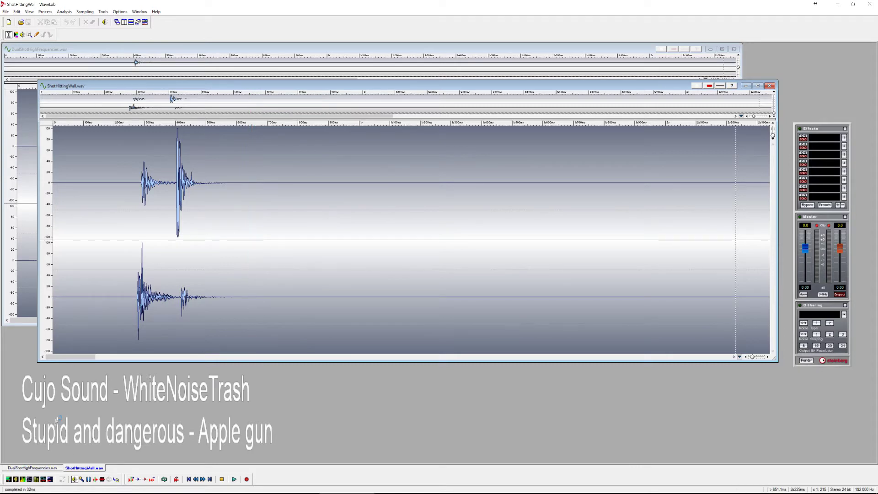
Open the OneShotShort wave file and play a selection of about 518 ms around the shot
key("ctrl+o")
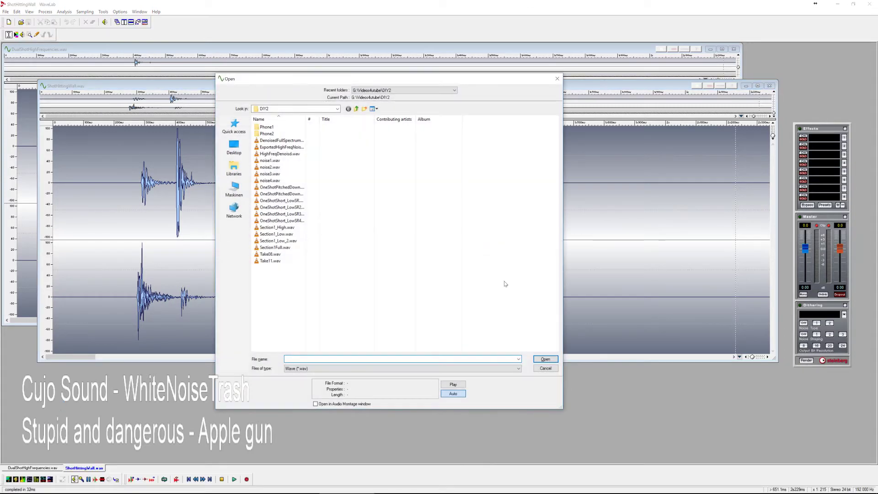
left_click_drag(306, 119, 341, 119)
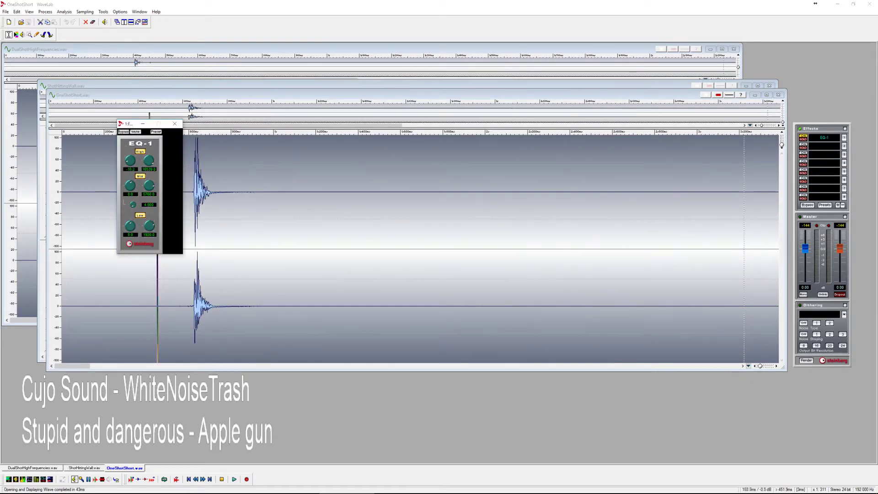
left_click(112, 195)
left_click_drag(153, 271, 260, 271)
key("space")
Raise the high gain and lower the mid gain in EQ-1, and add Peak Master in the second effect slot
left_click_drag(127, 161, 129, 151)
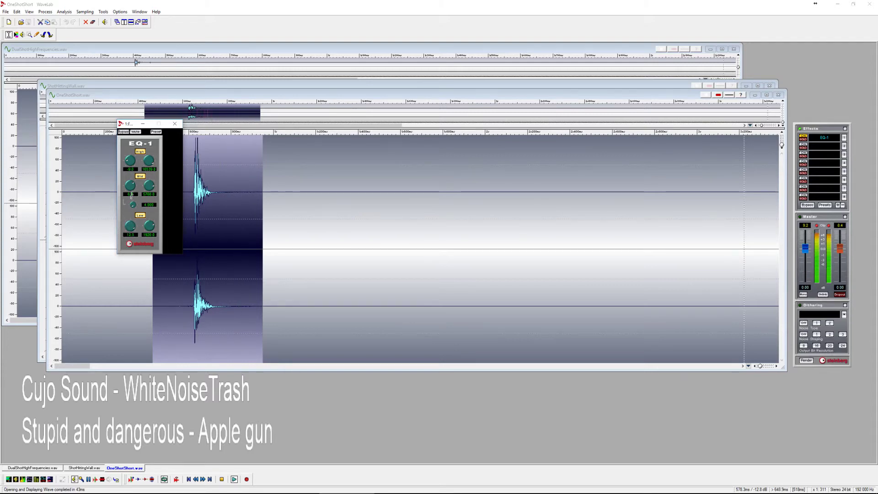
left_click_drag(126, 193, 127, 198)
left_click(823, 146)
left_click(810, 207)
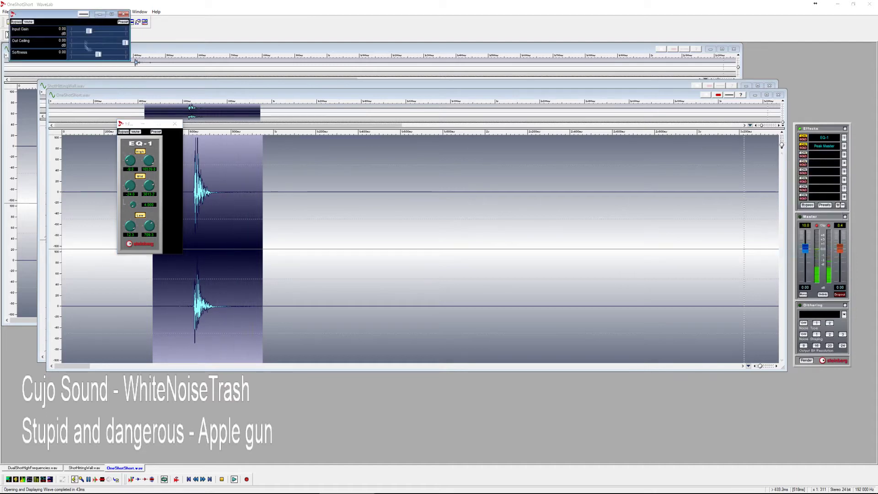
Raise Peak Master's input gain to 6 dB, move EQ-1 clear of the shot, and close the Gain Change dialog
left_click_drag(98, 33, 99, 31)
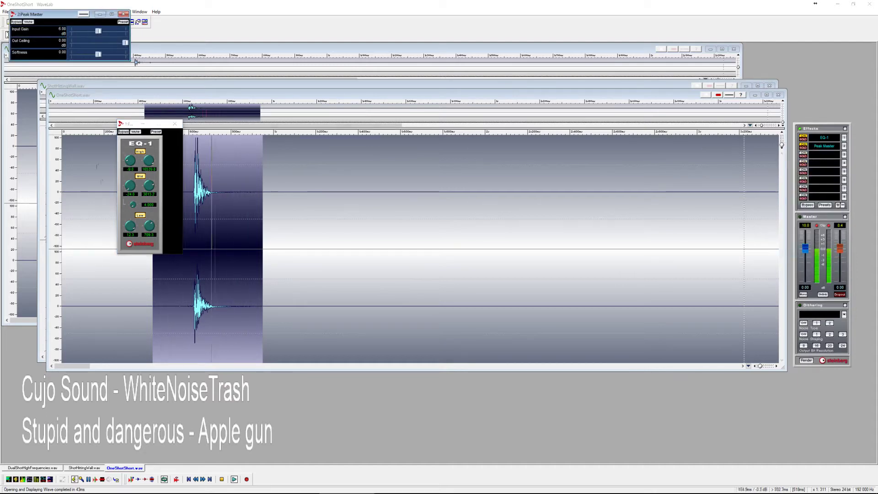
left_click_drag(133, 125, 379, 150)
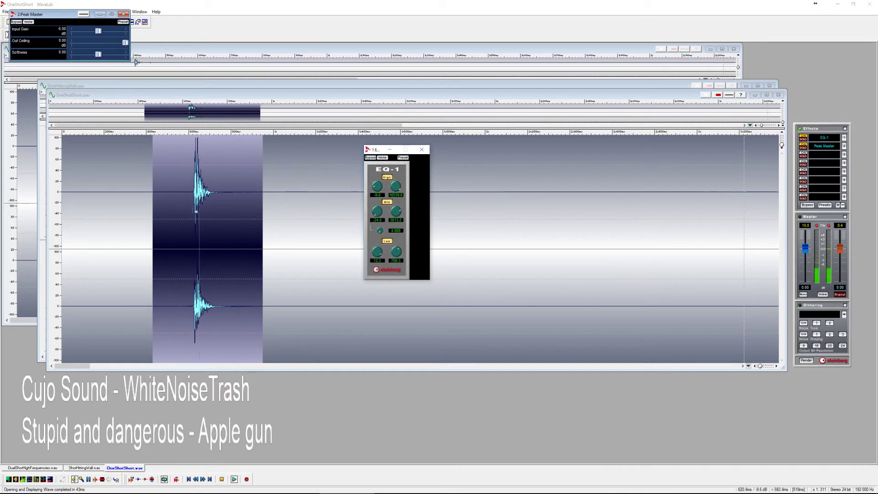
left_click(187, 196)
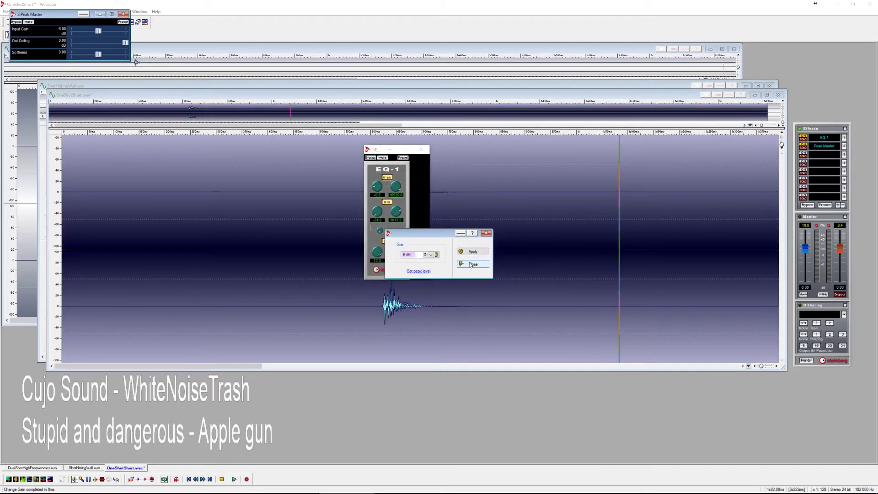
left_click(473, 263)
left_click(308, 301)
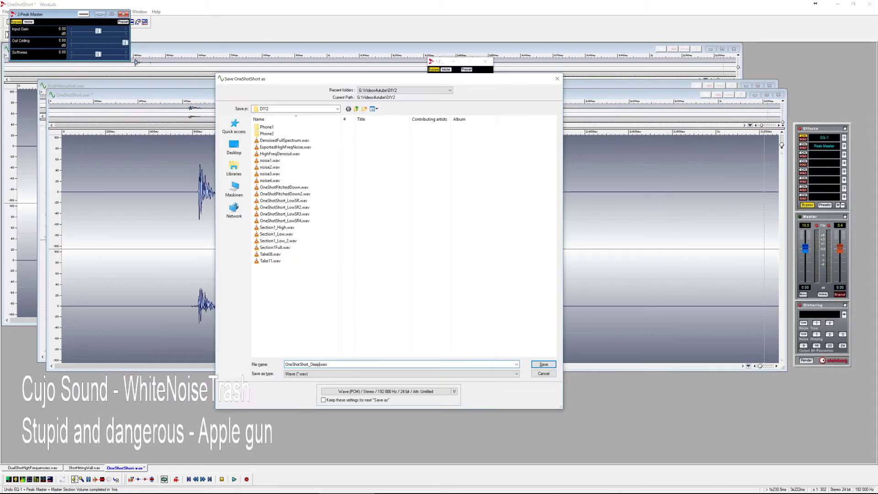
Save the processed shot as OneShotShort_Deep.wav and play it from just before the impact
type("Deep")
key("Return")
left_click(190, 179)
key("space")
key("space")
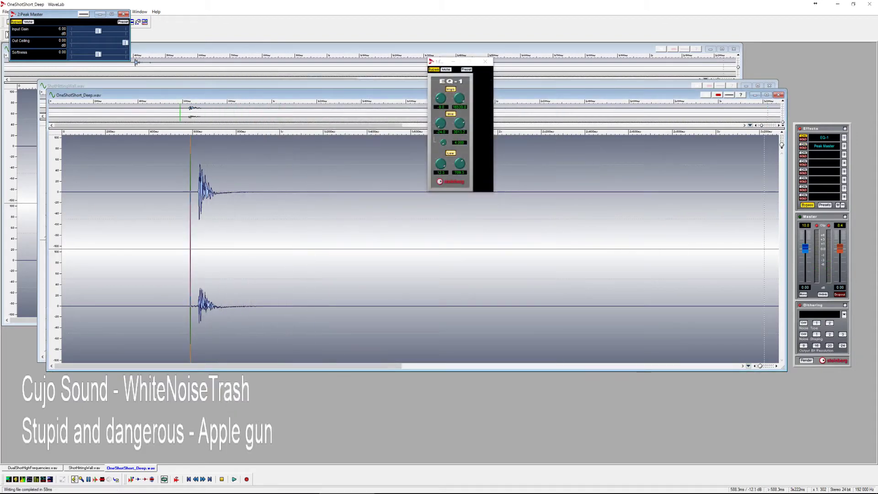
Reverse the whole OneShotShort_Deep file, delete the long lead-in before the reversed shot, and audition it
key("ctrl+a")
key("r")
left_click(497, 234)
key("space")
left_click(569, 237)
key("space")
left_click_drag(543, 229, 62, 229)
key("Delete")
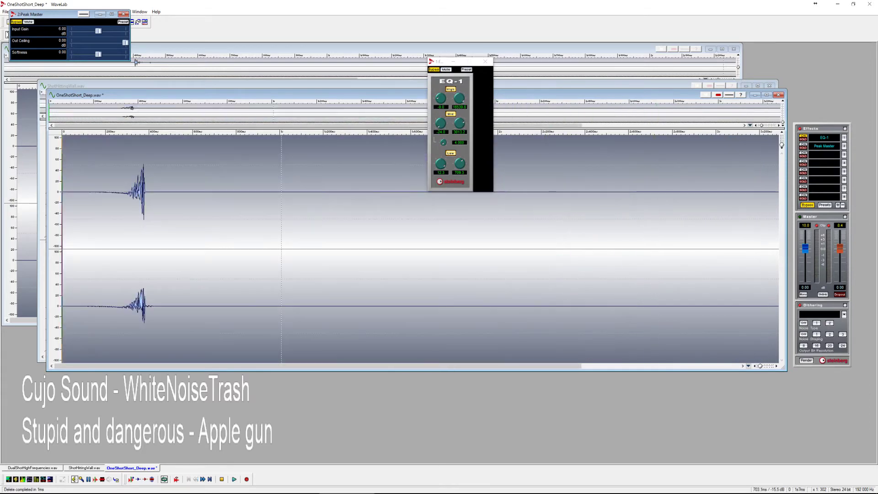
key("space")
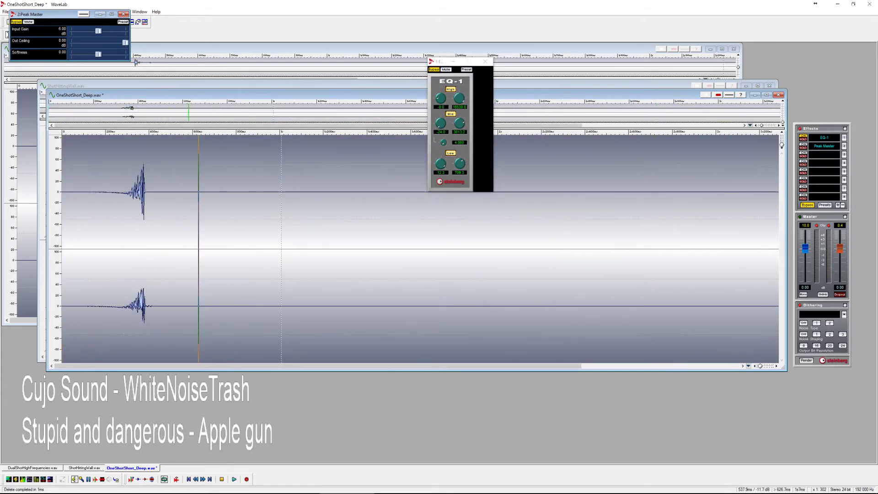
Save the reversed shot under the new name OneShotShort_DeepRev.wav
key("ctrl+shift+s")
key("Right")
type("R")
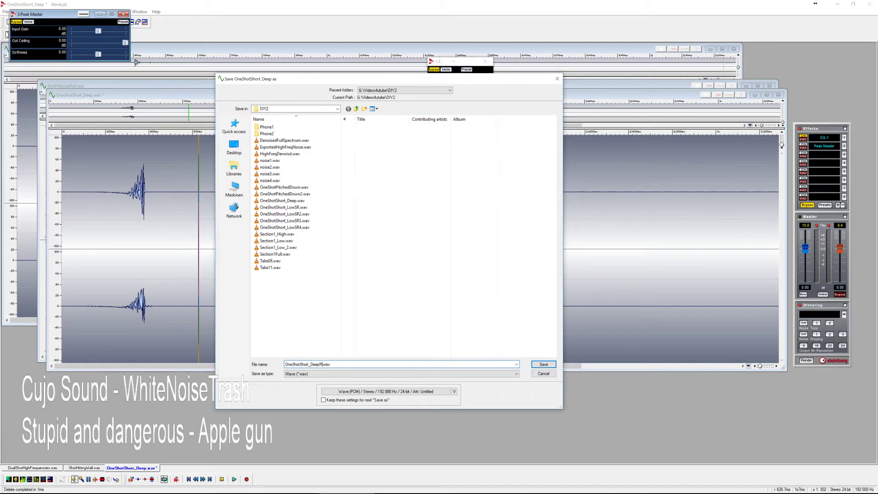
type("ev")
key("Return")
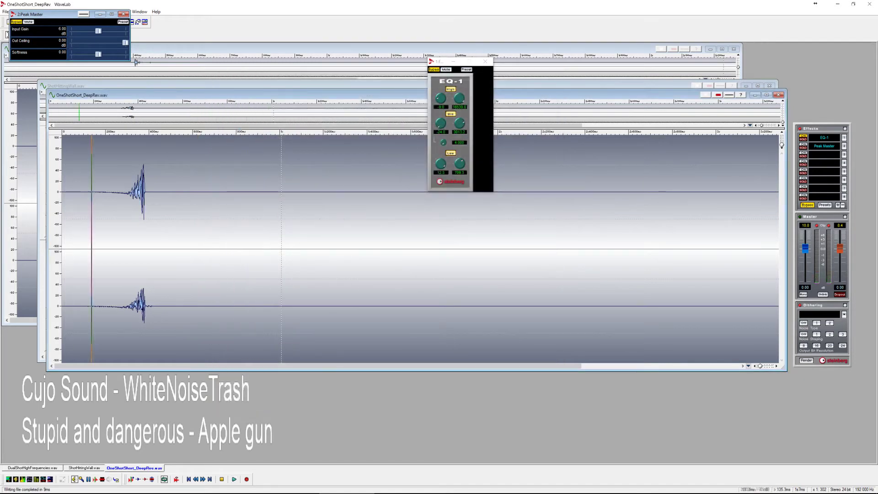
Move the OneShotShort_DeepRev window down and audition ShotHittingWall, placing the cursor just before the second impact
left_click_drag(141, 95, 135, 177)
left_click(154, 160)
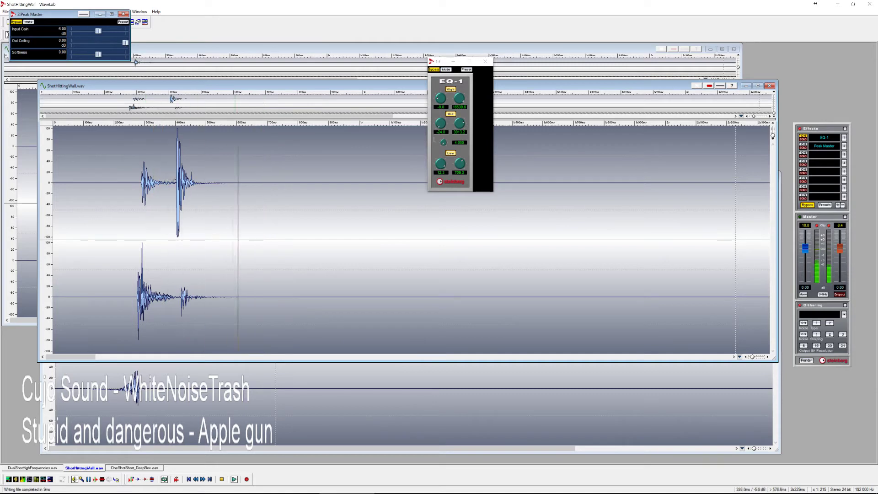
left_click_drag(172, 180, 177, 181)
left_click(173, 176)
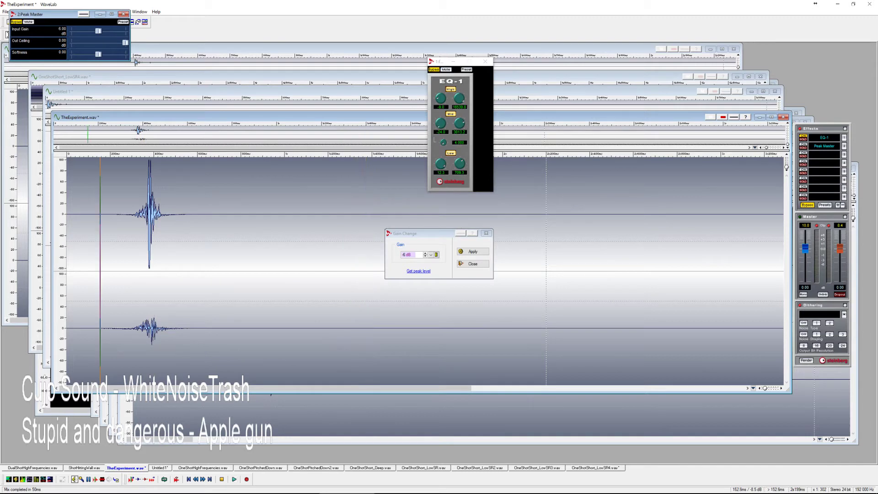
Audition TheExperiment and lower the gain of its selected opening section containing the mixed shot
left_click(475, 266)
left_click(474, 264)
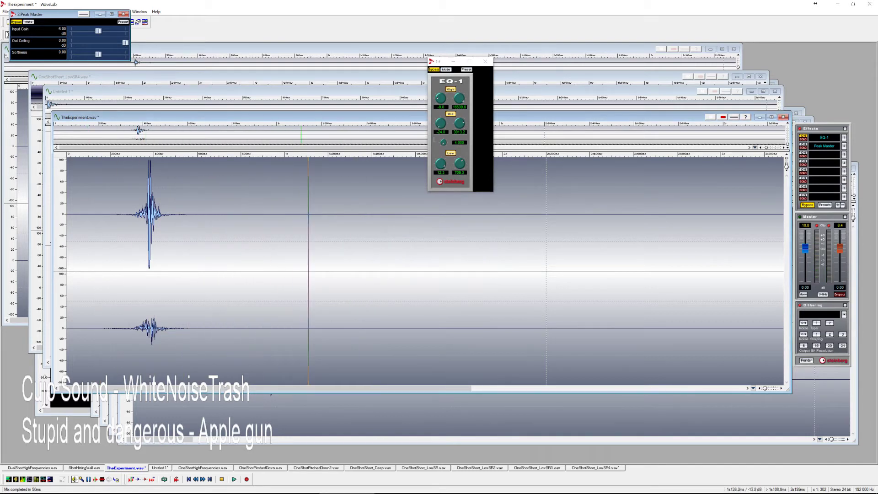
key("space")
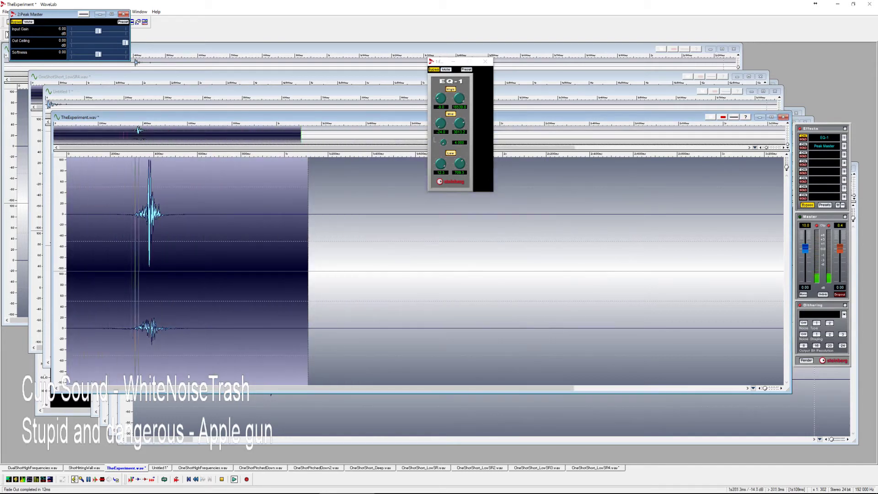
key("g")
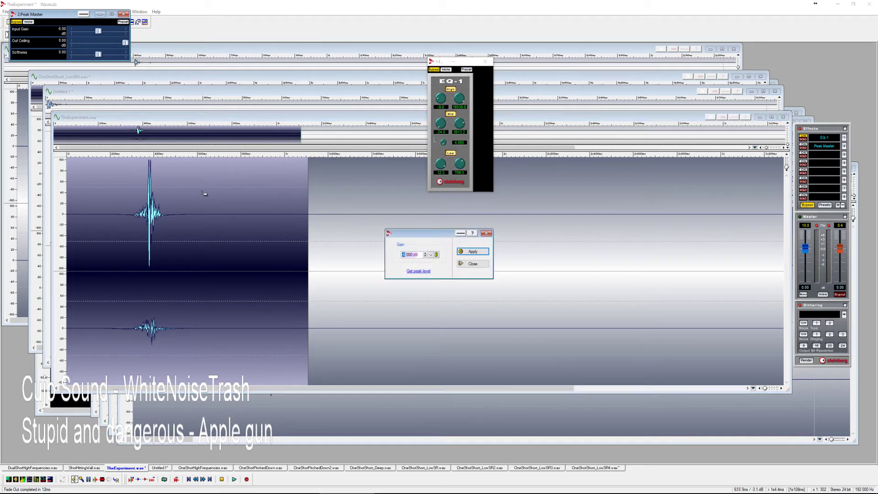
key("Return")
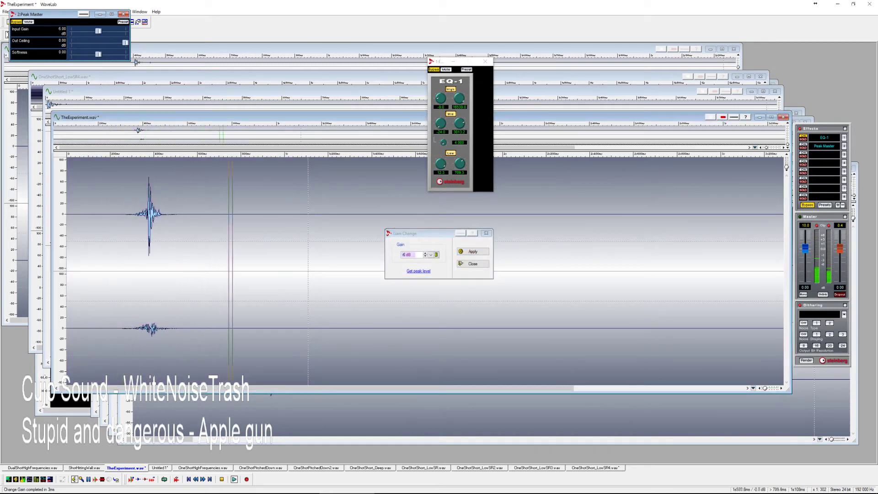
left_click(472, 264)
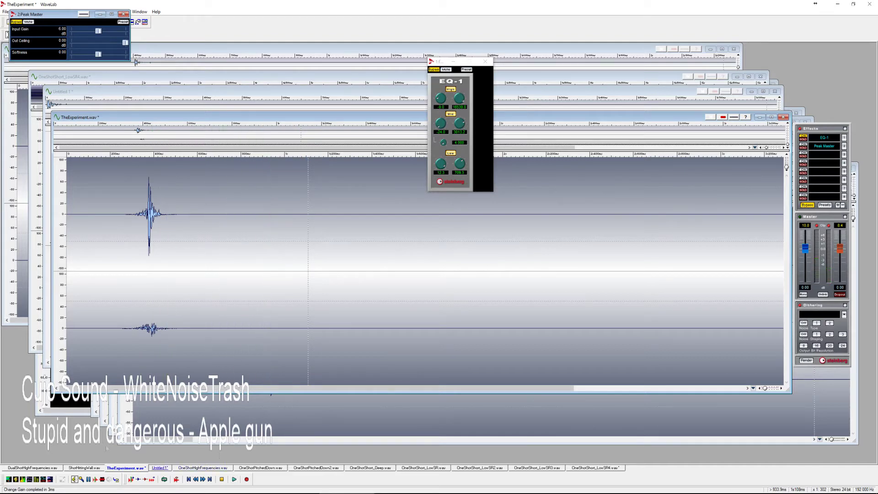
Play Untitled 1 from its start and close it without saving
left_click(159, 468)
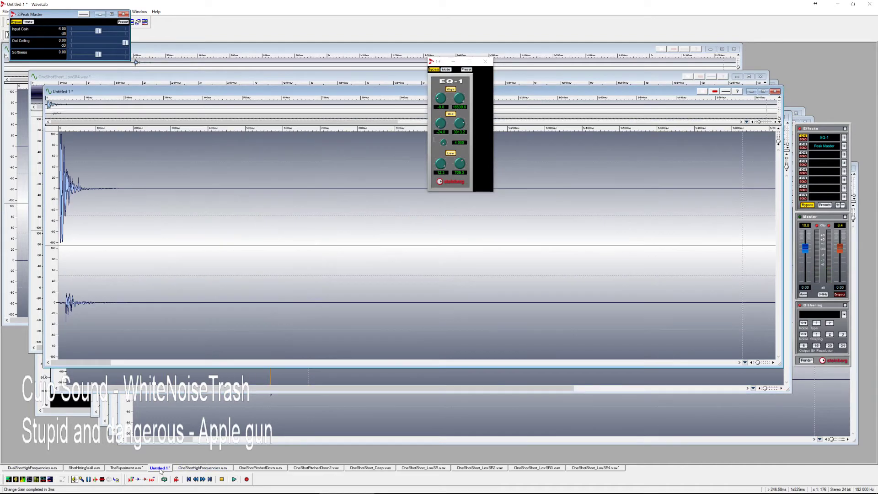
key("space")
key("Home")
key("space")
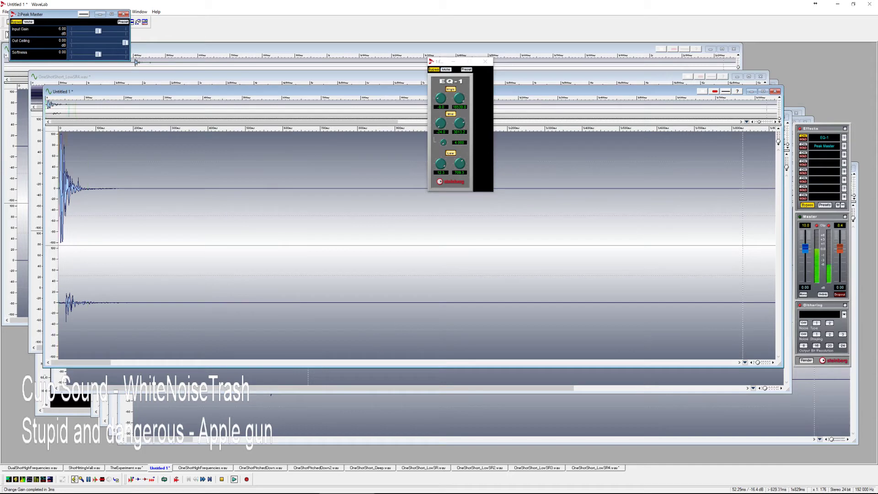
key("ctrl+w")
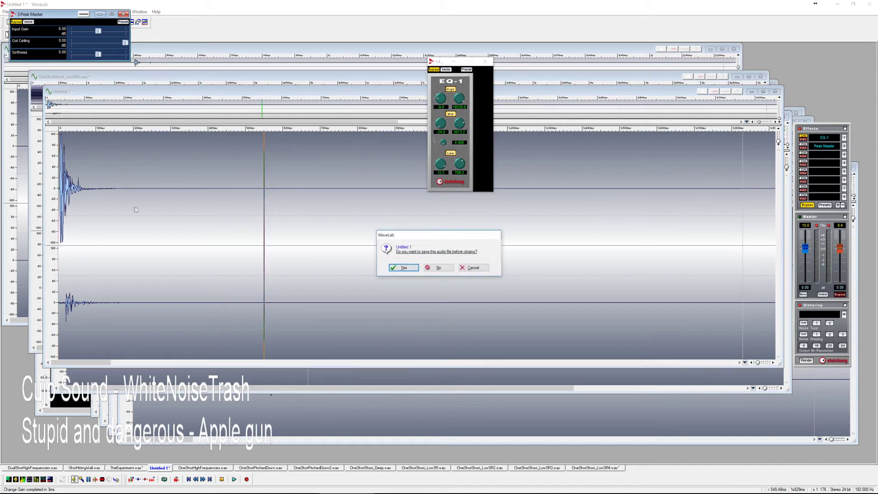
left_click(445, 267)
Audition the shot in OneShotHighFrequencies and close that file
left_click(163, 468)
key("space")
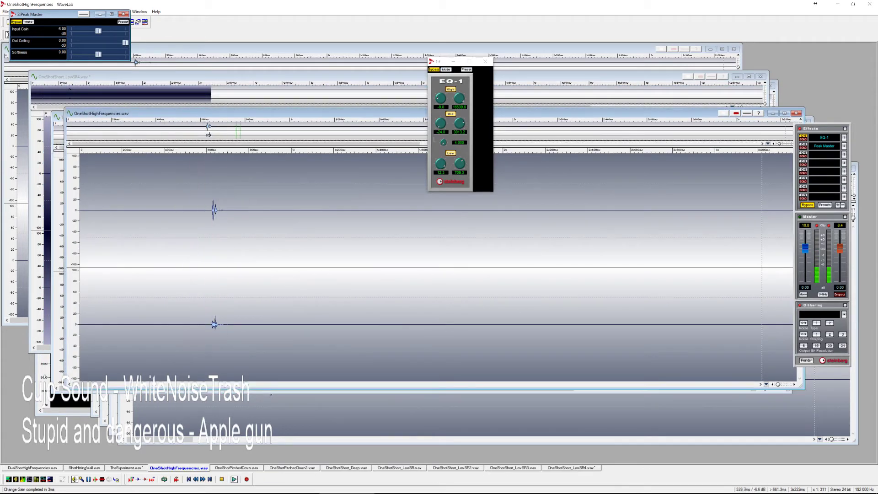
key("ctrl+w")
Compare the shot variations in OneShotPitchedDown2, OneShotShort_Deep, OneShotShort_LowSR and OneShotShort_LowSR2 by opening and auditioning them
left_click(232, 468)
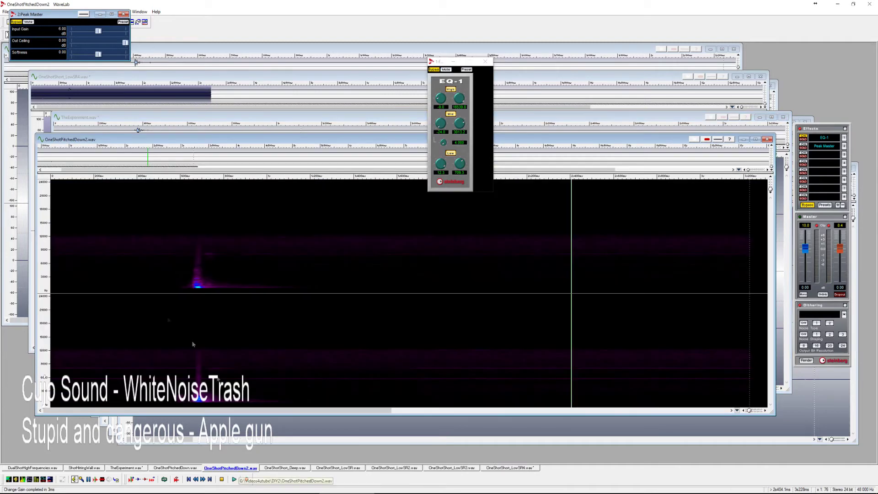
left_click(284, 468)
left_click(222, 236)
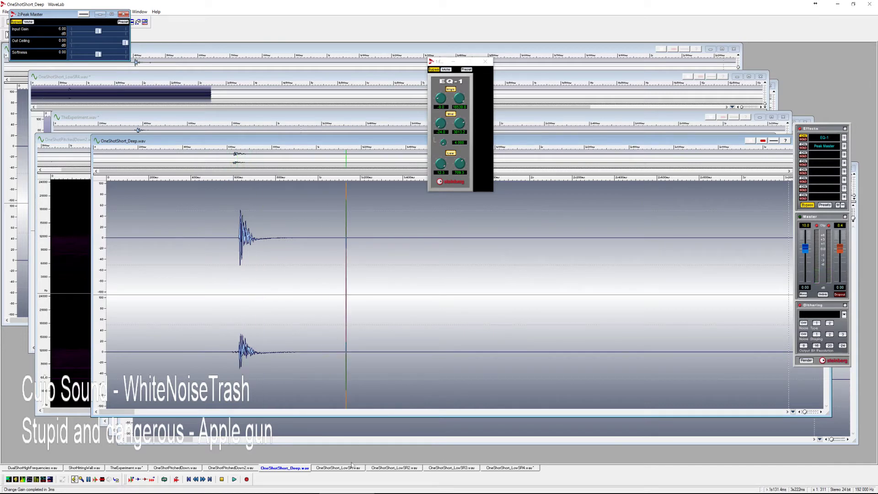
left_click(338, 468)
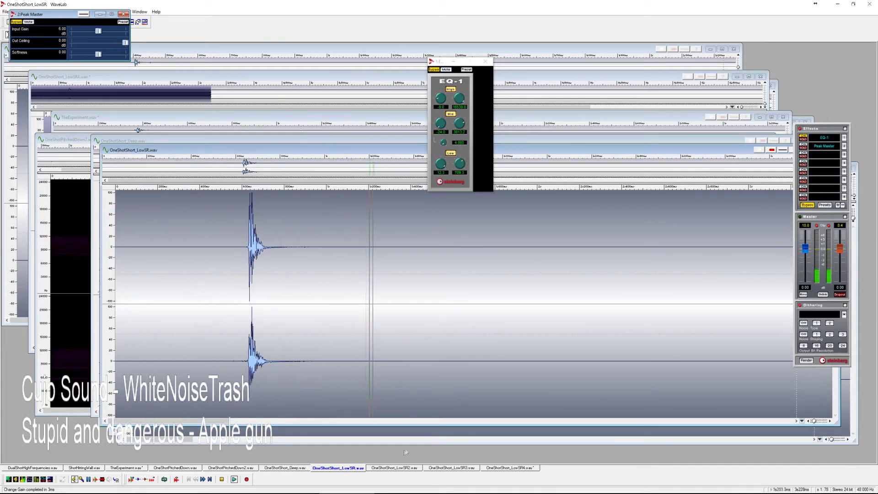
left_click(394, 467)
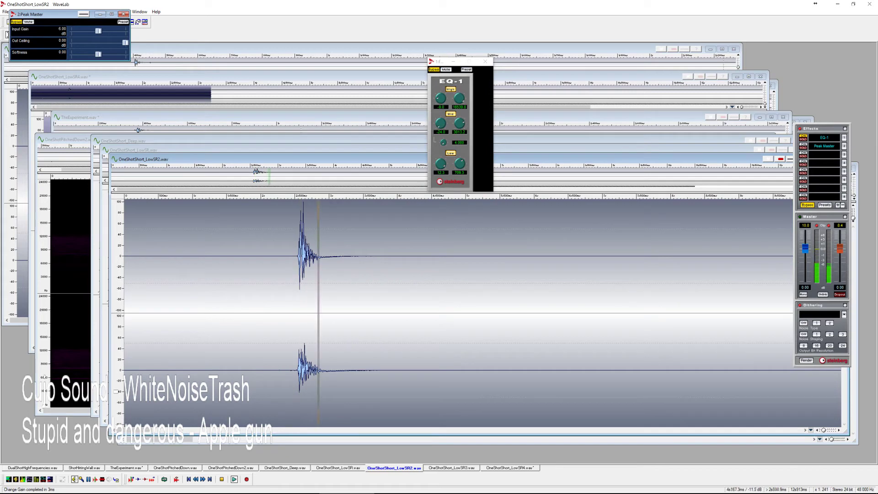
key("space")
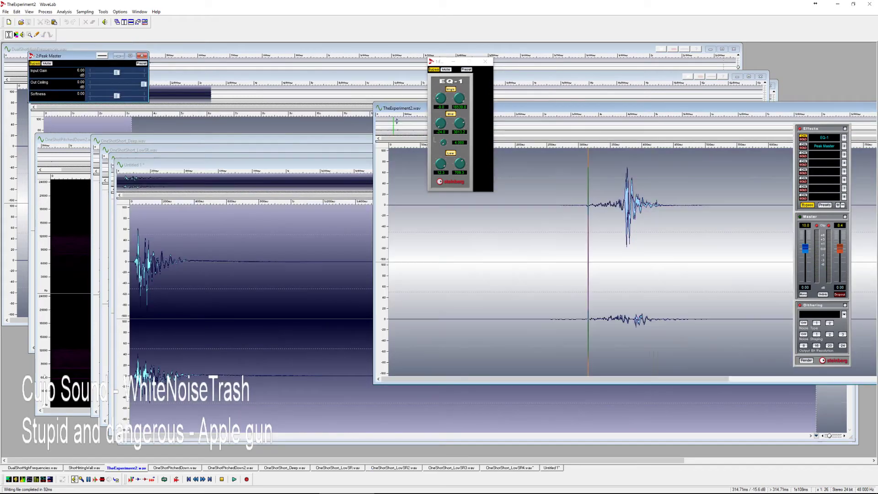
Mix the audio from Untitled 1 into TheExperiment2 just before its main peak and audition the result
left_click(167, 301)
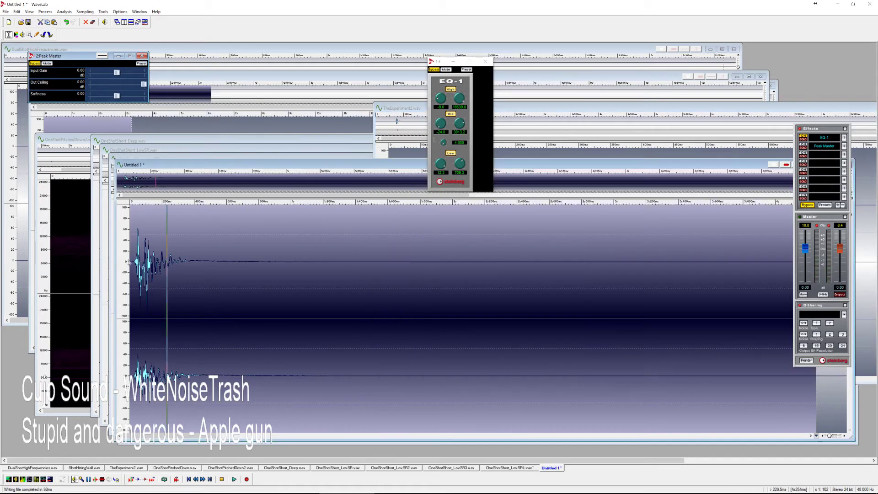
left_click(126, 467)
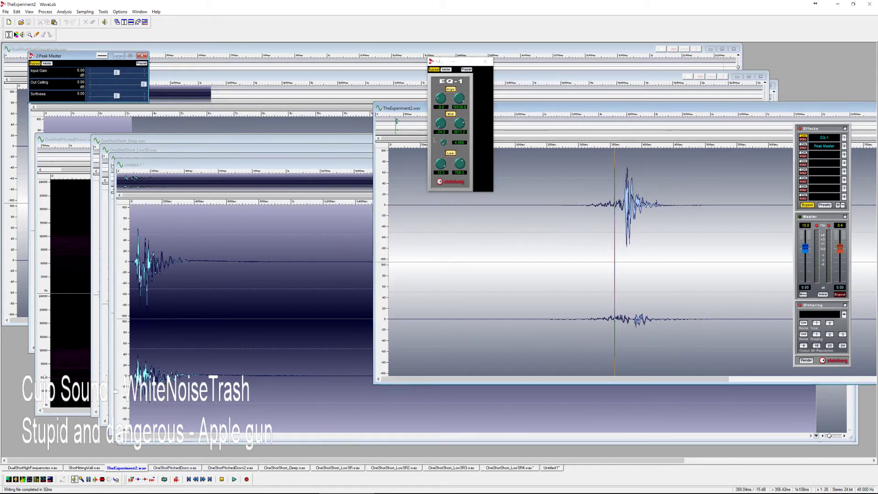
key("ctrl+m")
key("Return")
left_click(550, 196)
key("space")
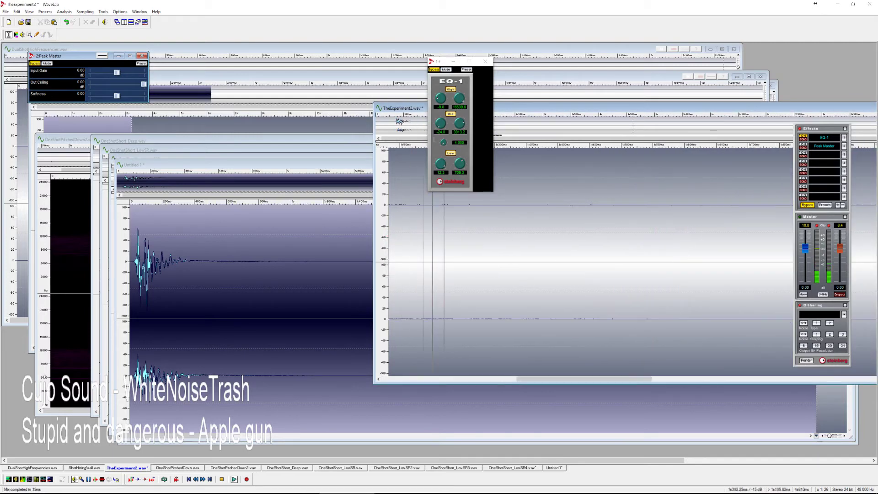
key("space")
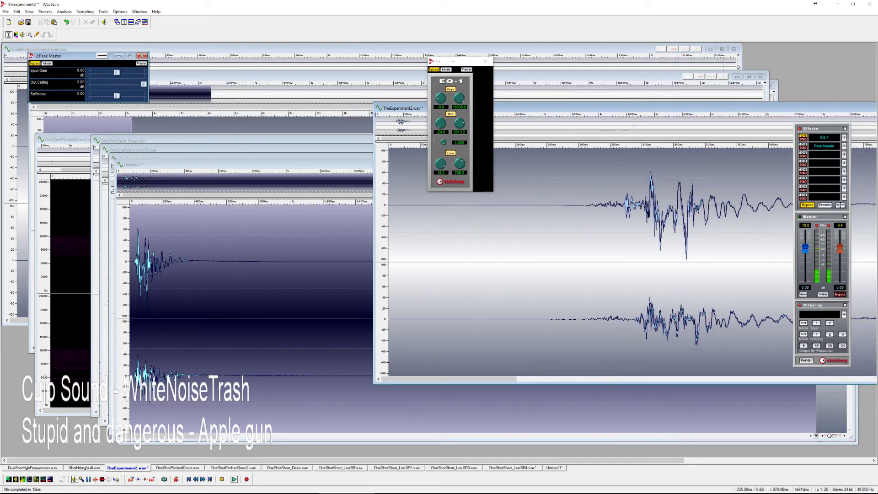
left_click(425, 206)
key("space")
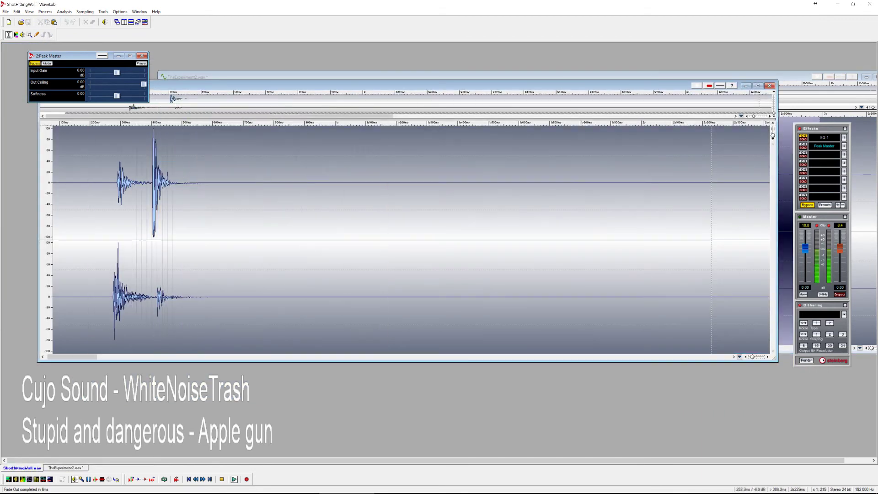
Mix the first impact of ShotHittingWall into TheExperiment2 at the start of the main shot, and play the mix
left_click_drag(112, 253, 152, 253)
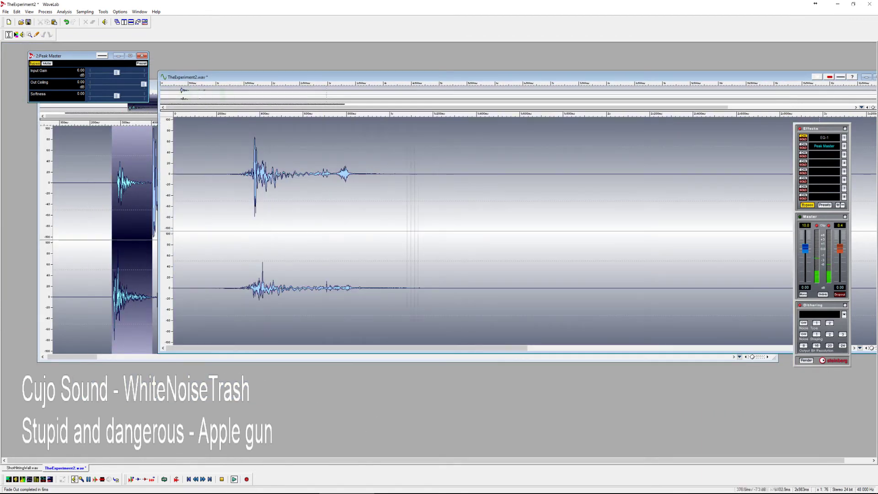
left_click(253, 198)
key("ctrl+m")
key("Return")
key("Return")
left_click(223, 200)
key("space")
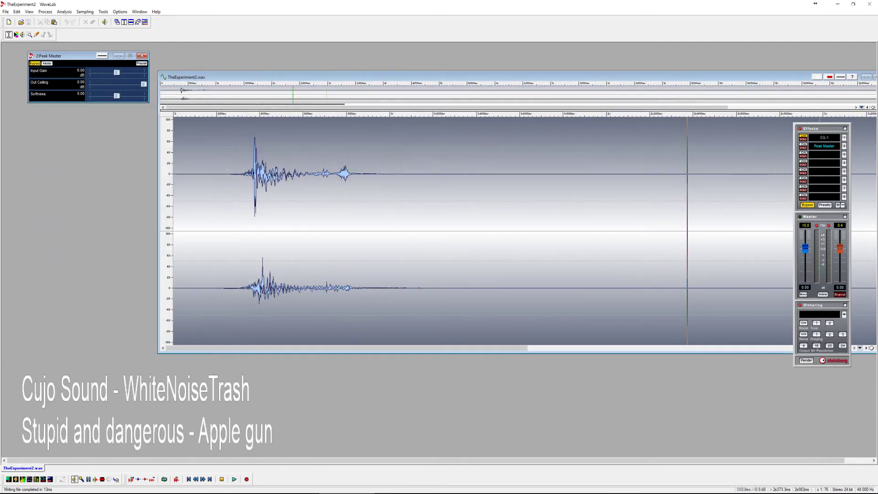
key("space")
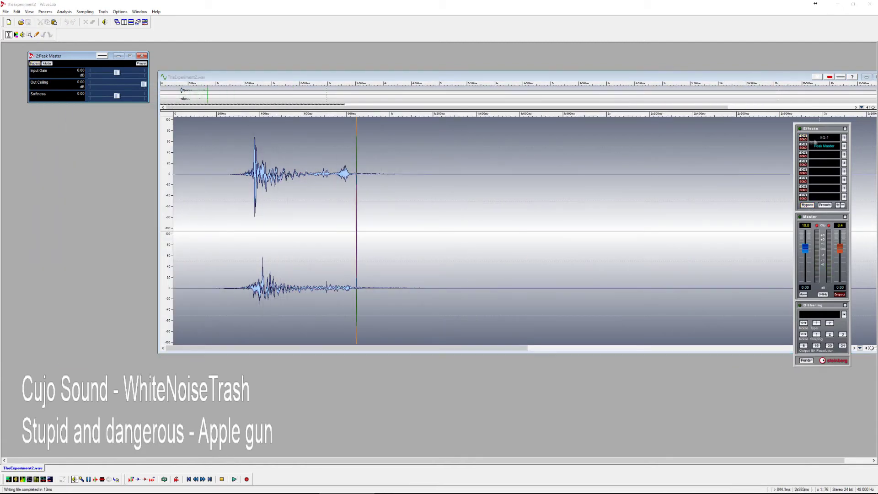
Load keFIR_v1_2ch in the first effect slot, with its impulse response file browser open
left_click(824, 137)
mouse_move(800, 176)
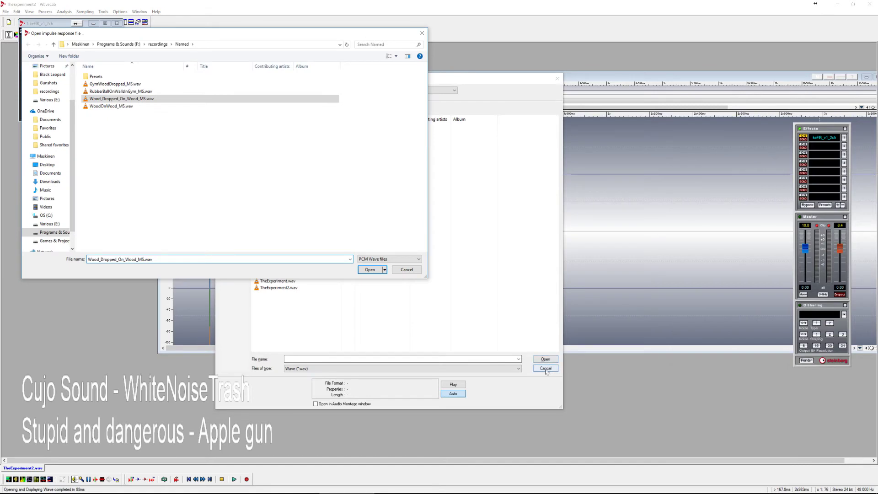
left_click(545, 369)
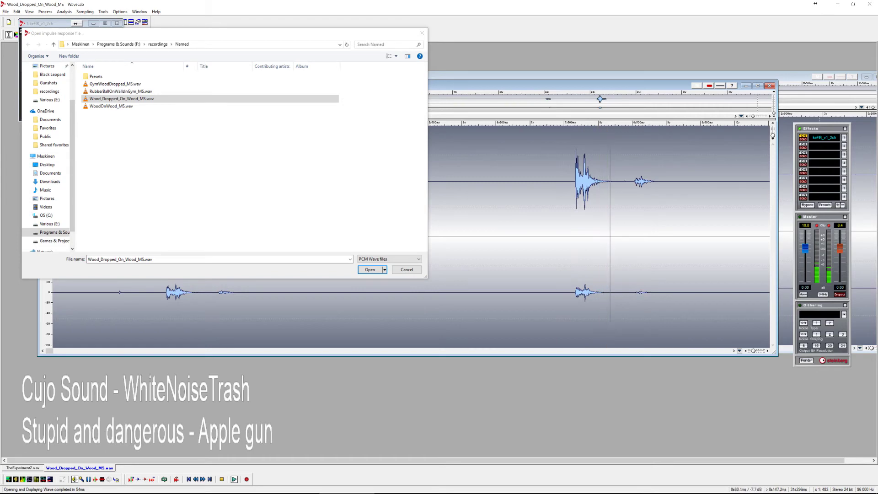
Copy the later large impact in Wood_Dropped_On_Wood_MS into a new file and save it as IR in the DIY2 folder
left_click_drag(573, 202, 618, 202)
key("ctrl+shift+n")
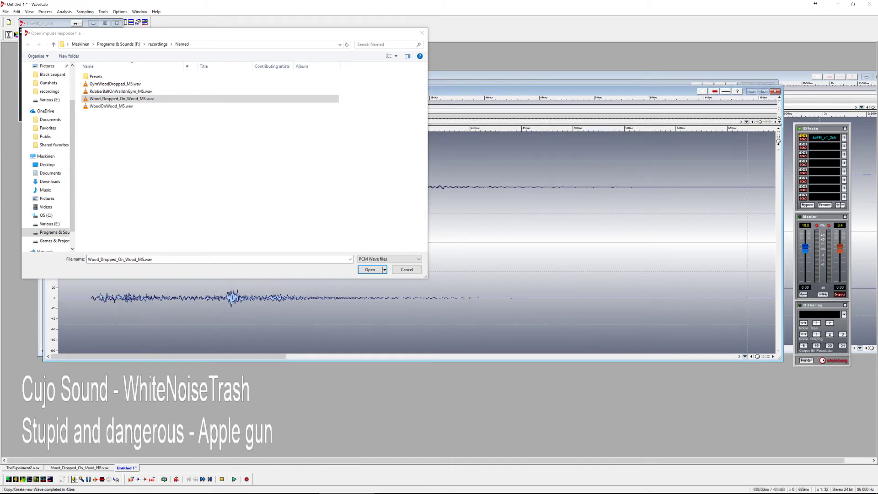
key("ctrl+s")
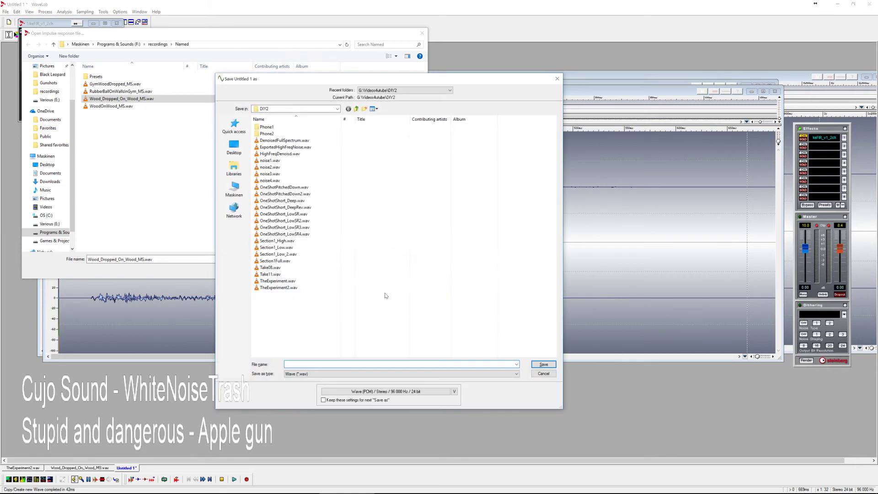
type("IR")
key("Return")
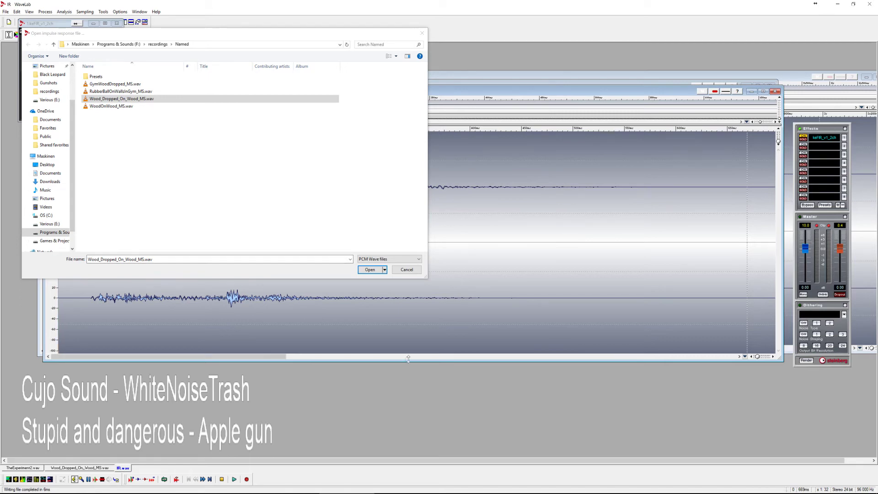
Check which folder the IR file is saved in
left_click(191, 258)
left_click(287, 321)
key("ctrl+shift+s")
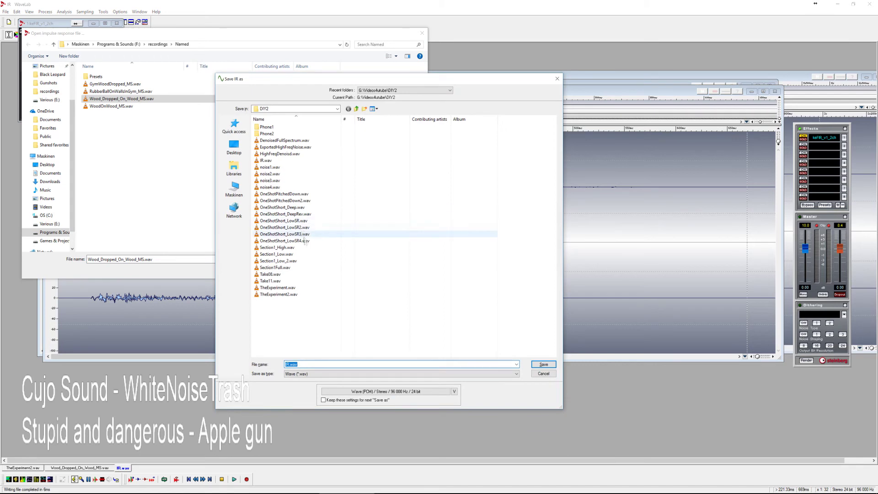
left_click(543, 373)
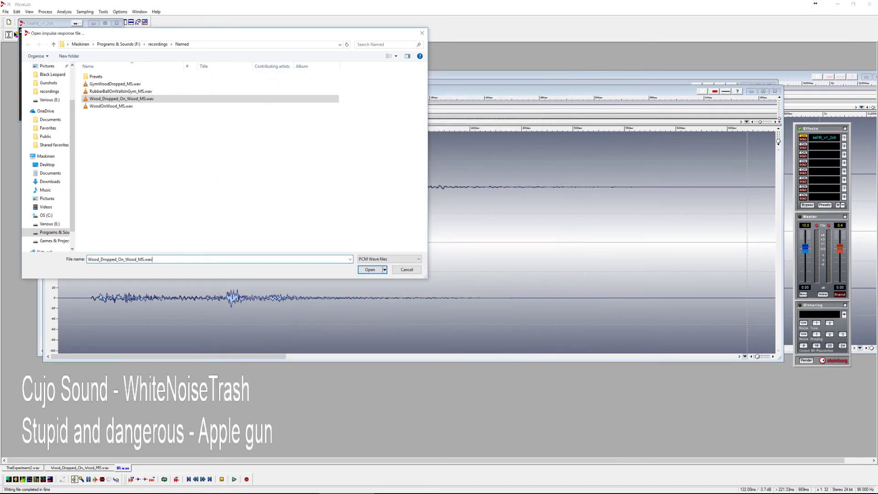
Load IR.wav from G:\Videos4utube\DIY2 into keFIR as the impulse response
type("g:\\")
key("Down")
key("Return")
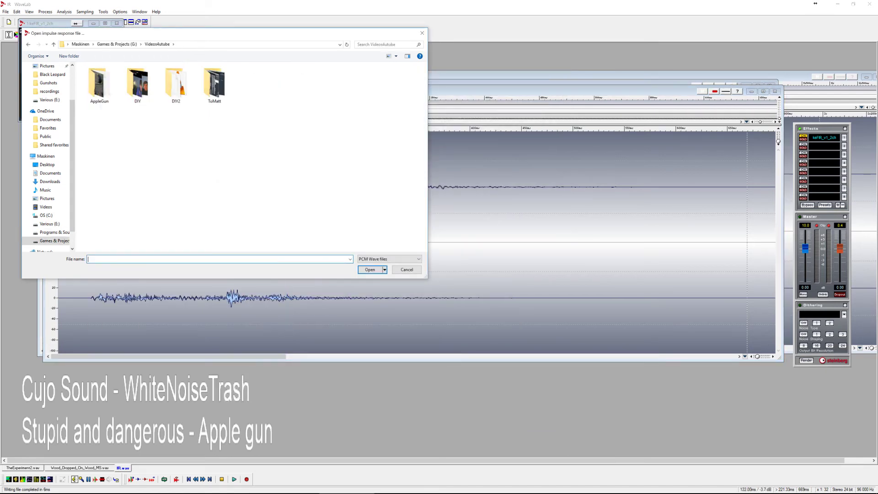
double_click(166, 89)
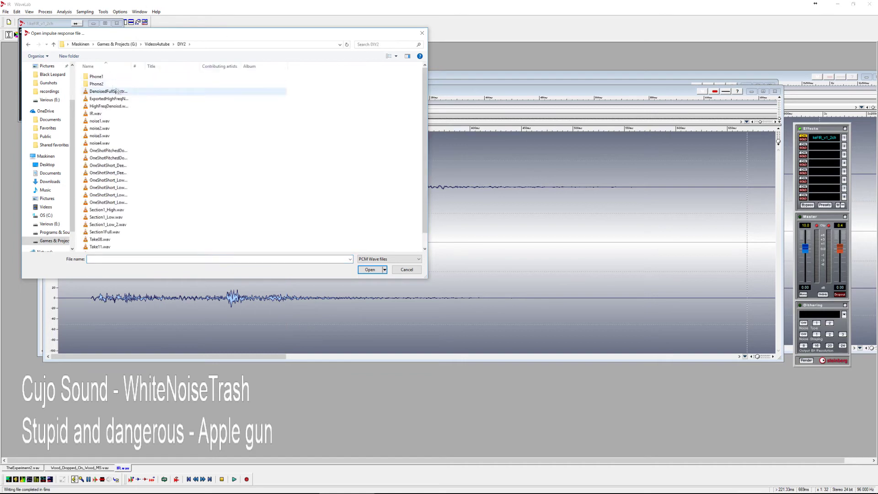
double_click(123, 114)
Audition the IR file with keFIR active and select its entire waveform
key("space")
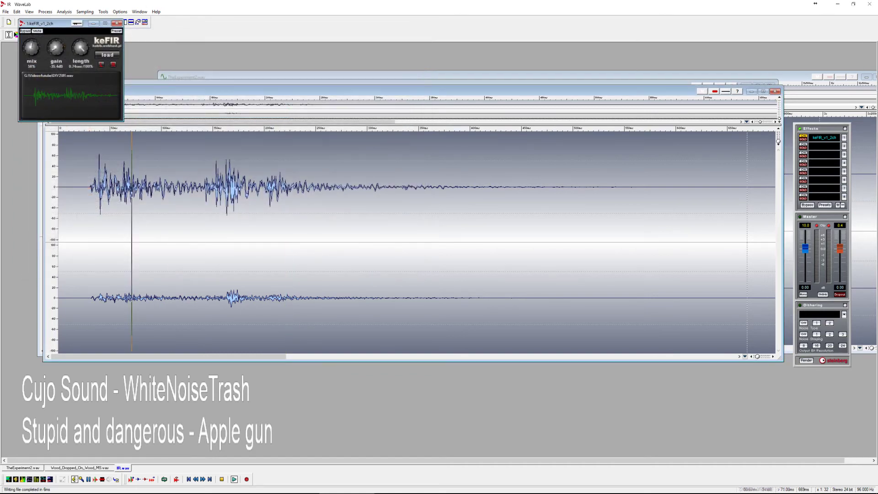
key("ctrl+a")
scroll(88, 222, "down", 1)
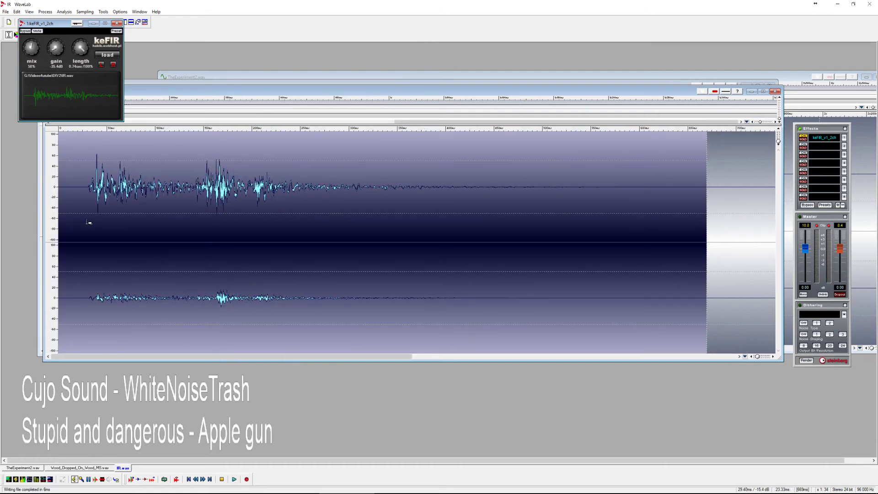
left_click(73, 222)
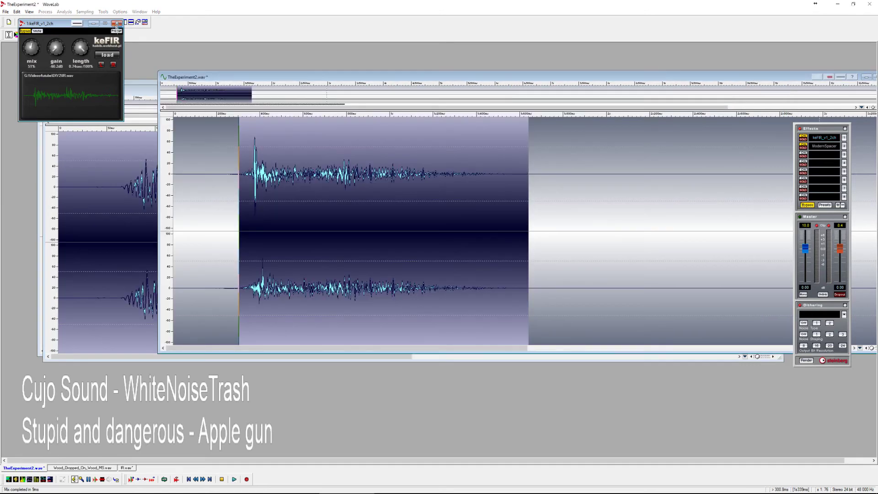
Close the keFIR window and play the mixed TheExperiment2 from before the shot
left_click(117, 23)
left_click(215, 230)
key("space")
left_click(207, 182)
key("space")
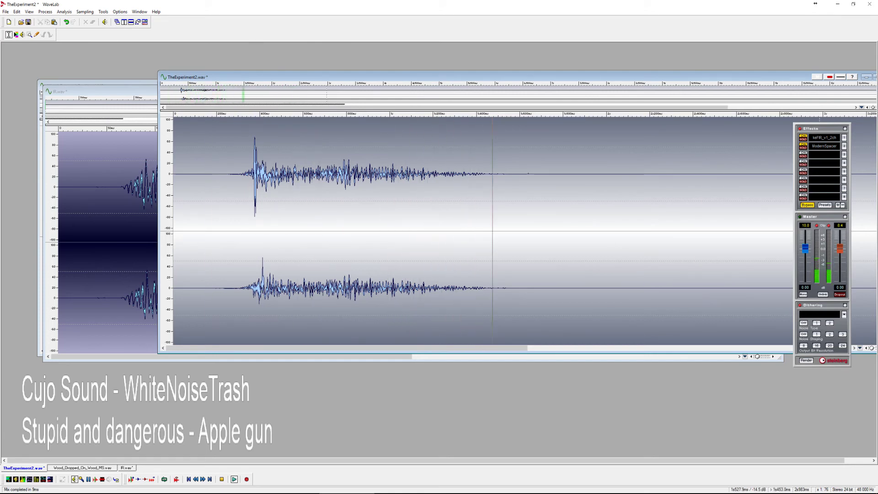
key("space")
Remove the tiny click after the tail of TheExperiment2, at about 1.64 s, with a smooth delete
left_click(526, 190)
left_click_drag(520, 190, 547, 194)
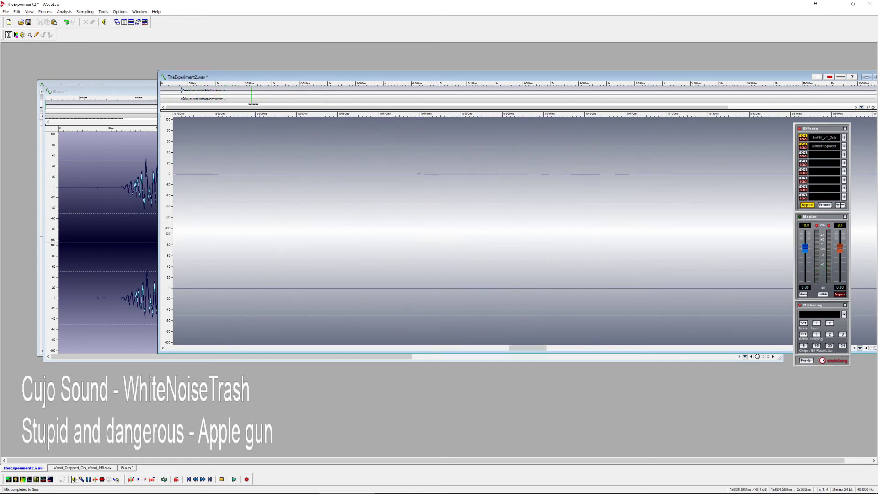
left_click_drag(412, 180, 424, 180)
key("ctrl+Delete")
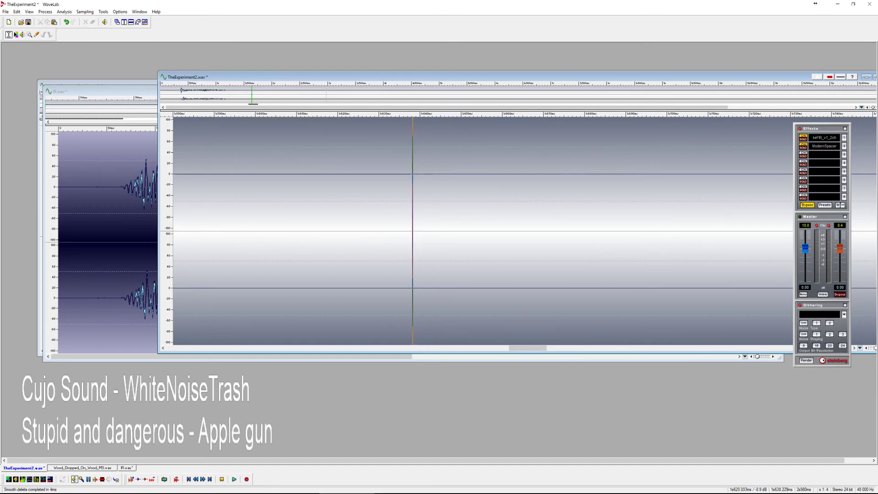
Play the cleaned TheExperiment2 from the start of the shot
double_click(355, 193)
key("ctrl+Down")
left_click(245, 195)
key("space")
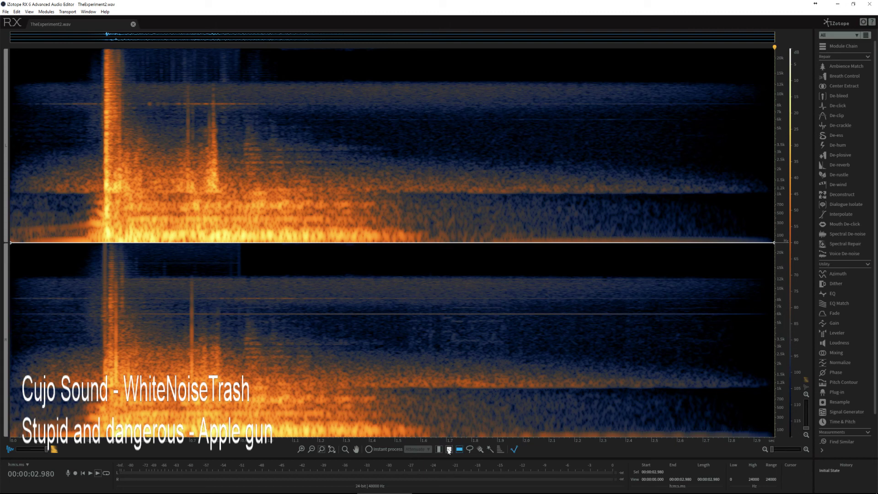
In iZotope RX, select and audition the noise at about 1.35–1.94 s and 5.6–13.4 kHz, and learn it as the Spectral De-noise profile
left_click_drag(354, 79, 507, 123)
key("space")
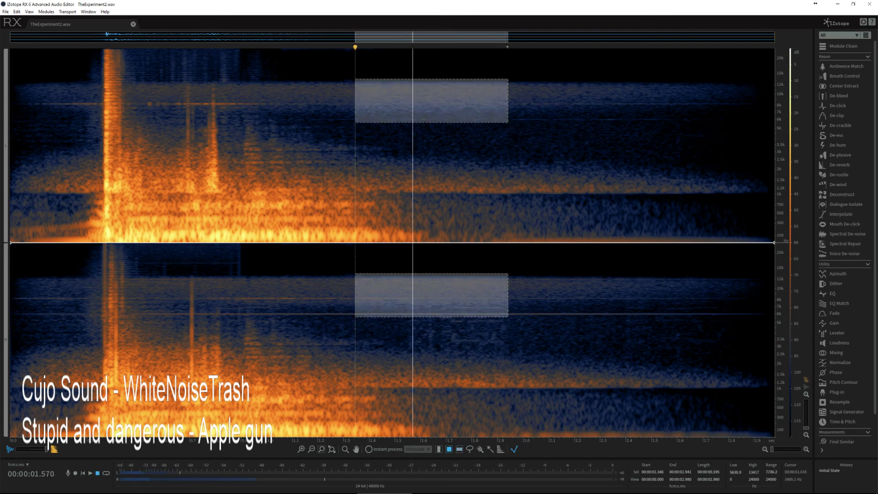
left_click(849, 246)
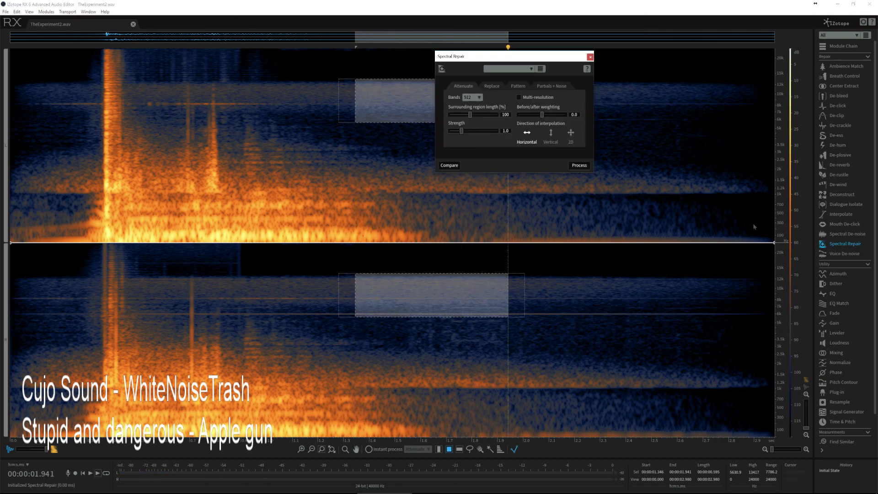
left_click(845, 234)
left_click(591, 57)
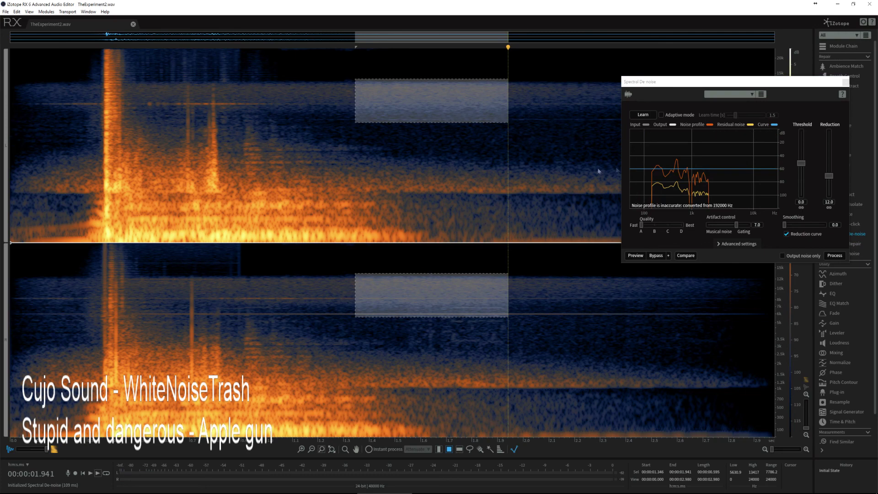
left_click(650, 115)
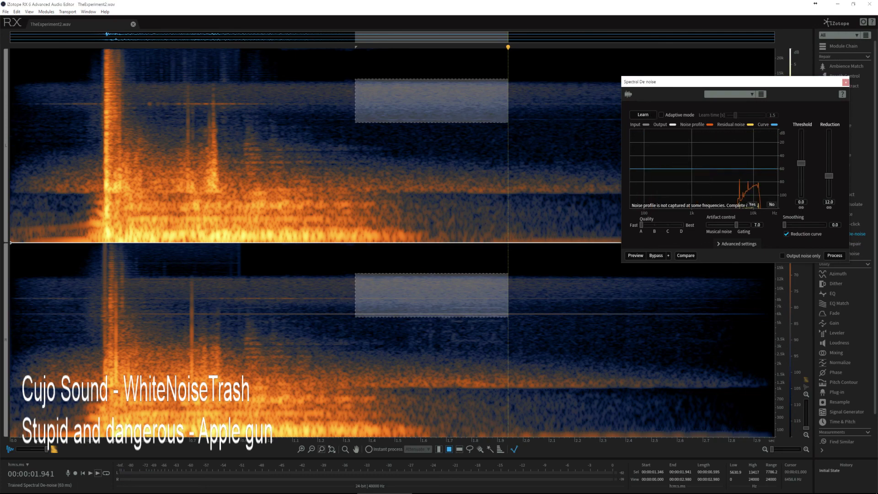
Apply Spectral De-noise with 12.0 reduction to the whole of TheExperiment2.wav and audition the result
double_click(267, 115)
left_click(836, 255)
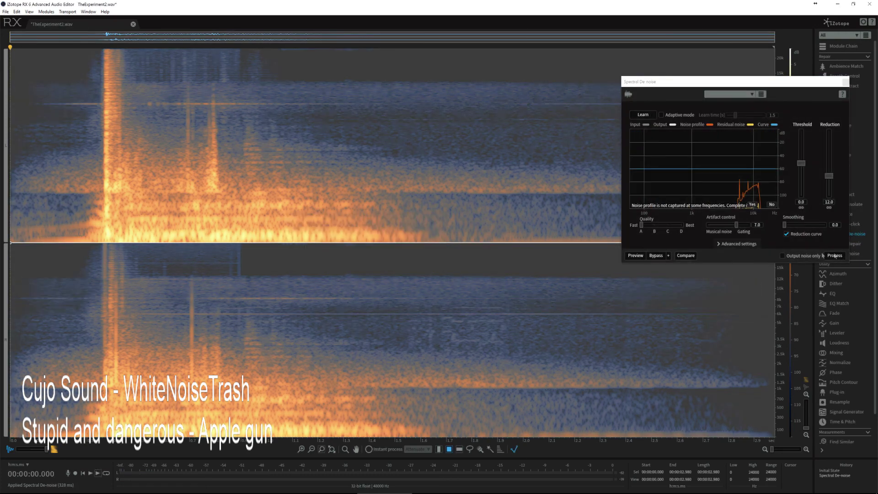
key("space")
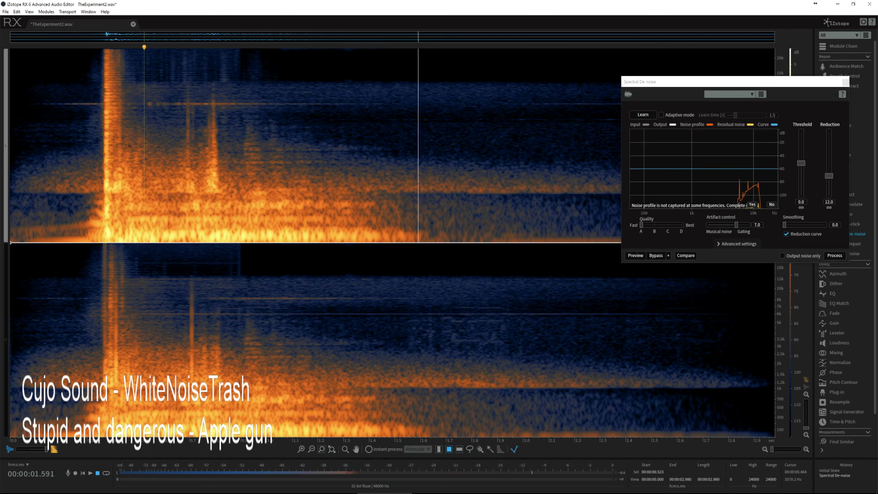
key("space")
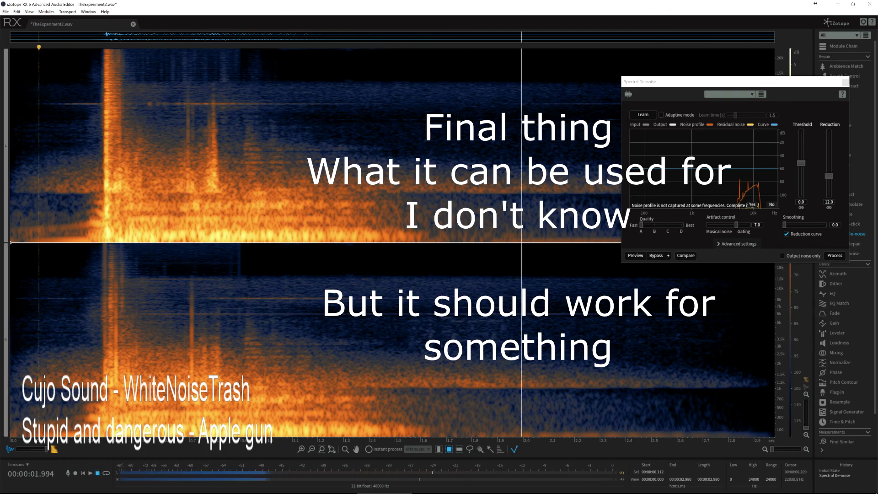
left_click(9, 217)
key("space")
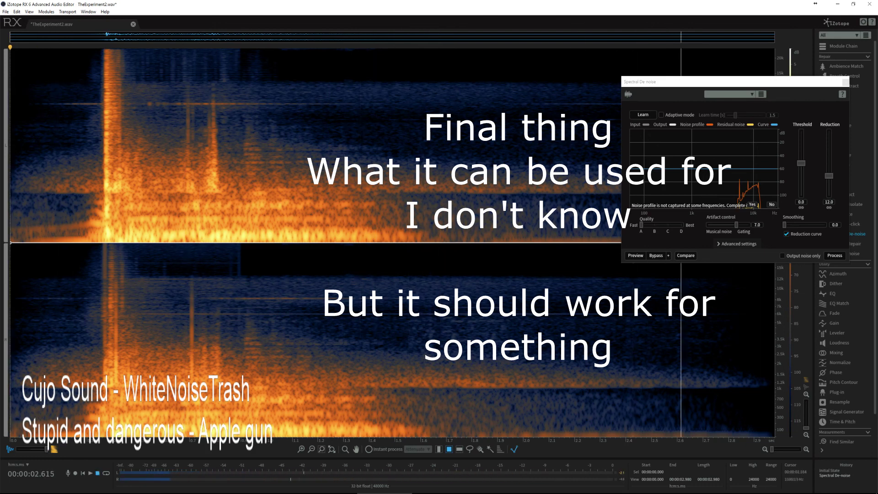
Close Spectral De-noise, save TheExperiment2.wav and play it from the beginning
left_click(845, 82)
left_click(50, 173)
key("space")
key("space")
key("Home")
key("ctrl+a")
left_click(61, 189)
key("Home")
key("space")
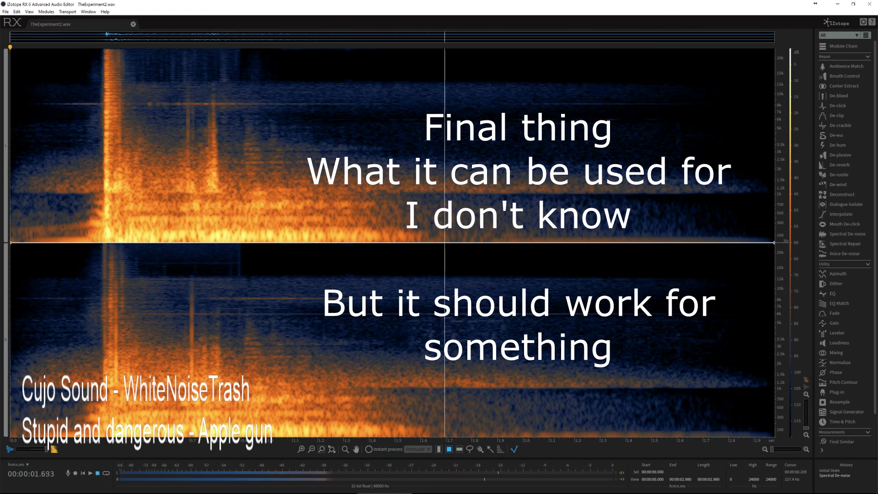
key("Home")
key("space")
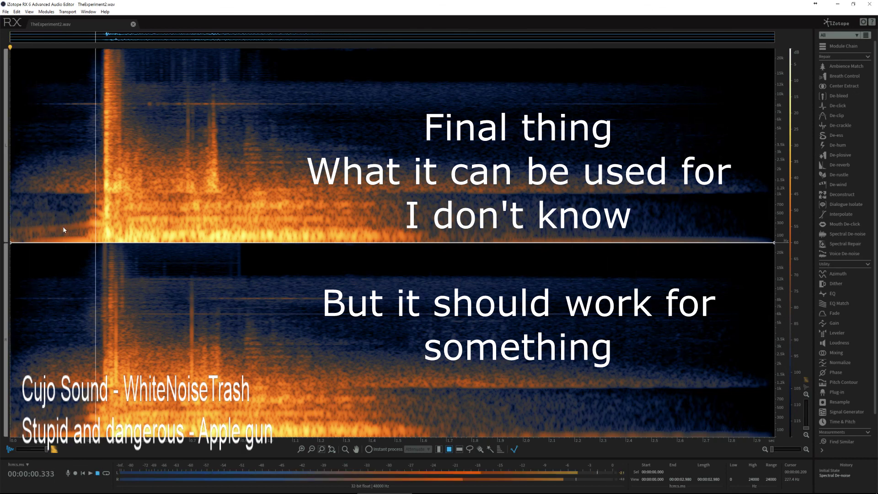